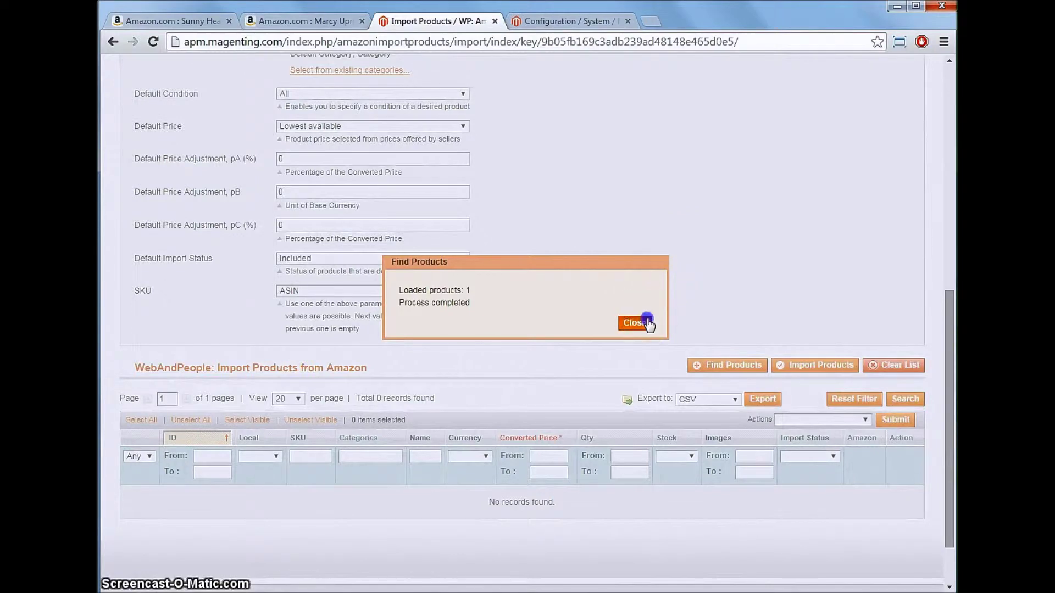
Step: Open the found Marcy Upright Mag Cycle item for editing and examine its additional Amazon API attributes
scroll(646, 301, down, 10)
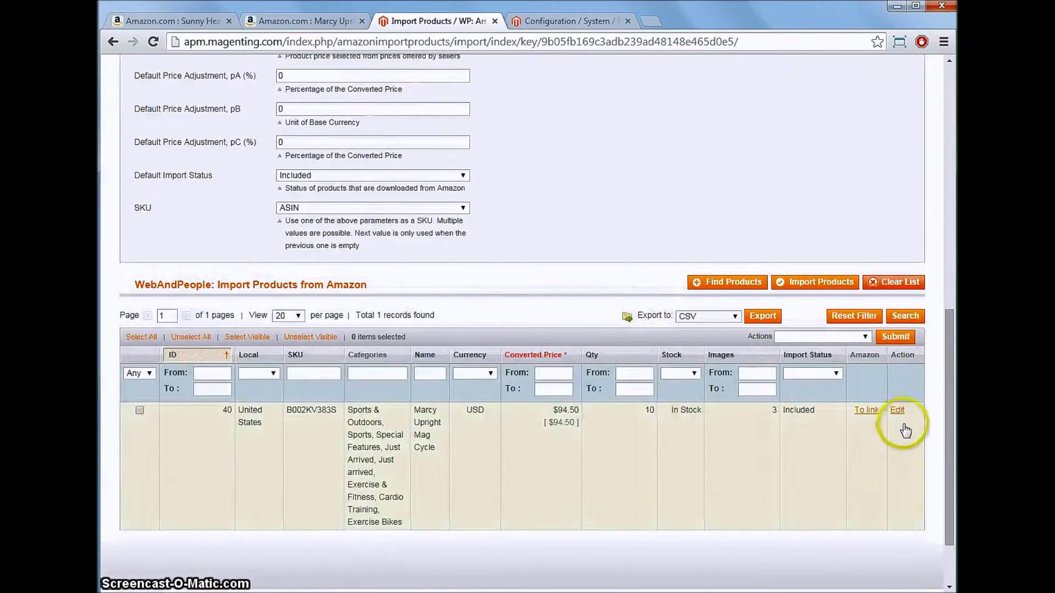
click(903, 425)
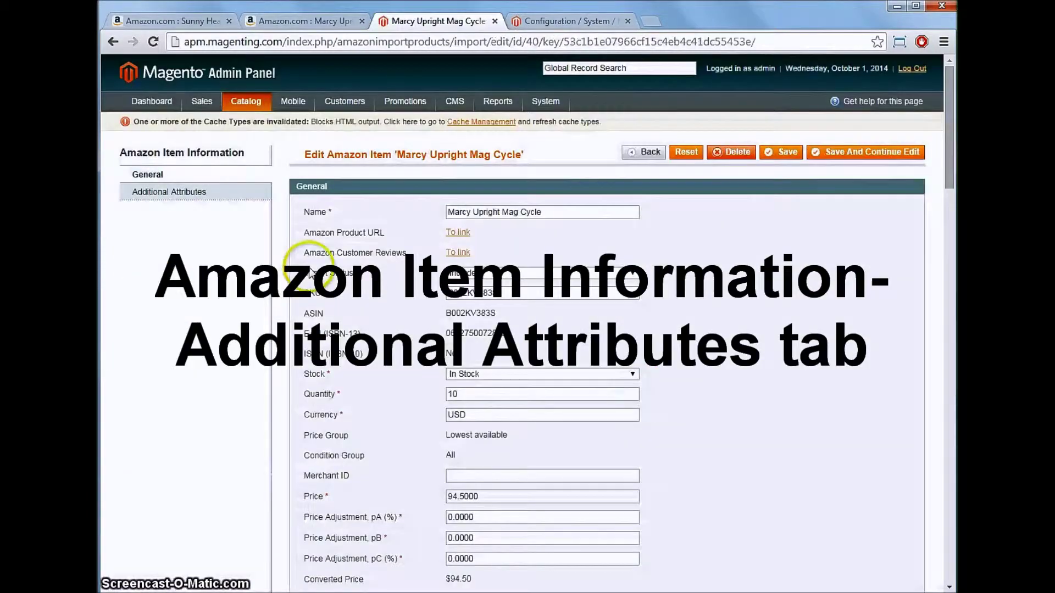
click(224, 191)
click(679, 299)
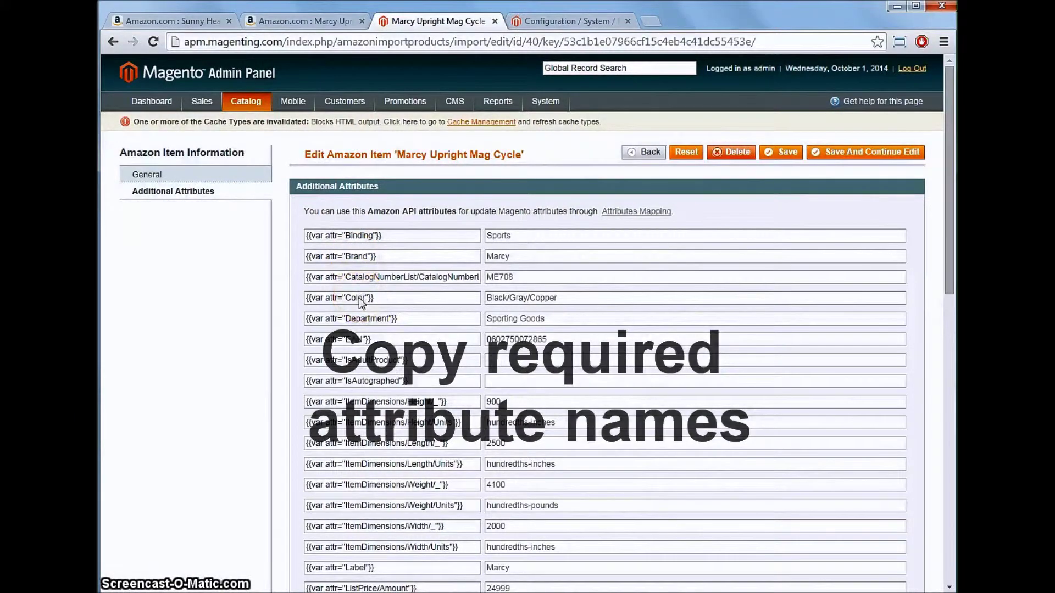
scroll(405, 314, down, 2)
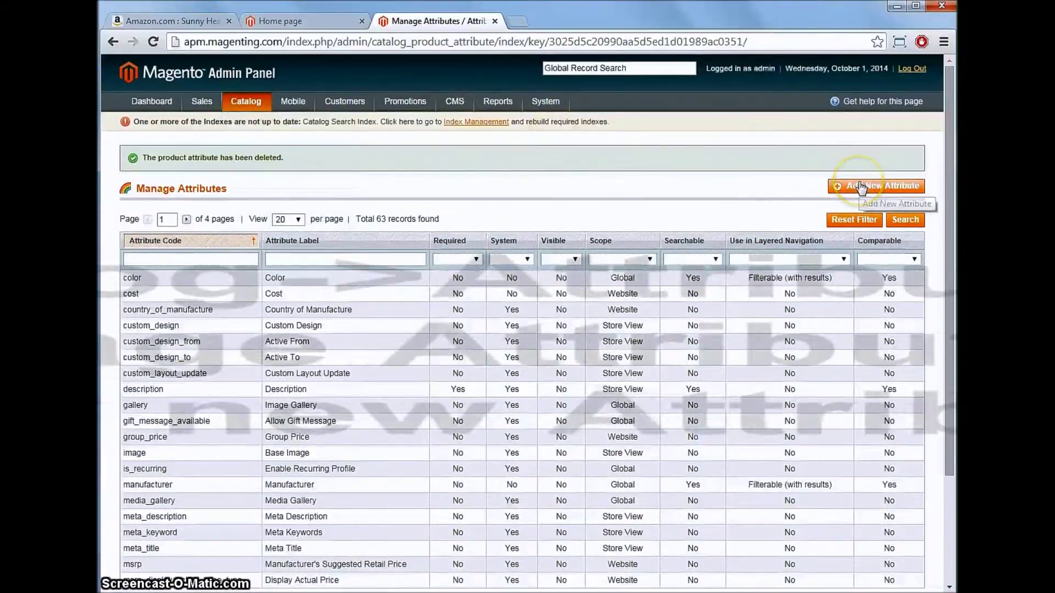
Step: Start a new product attribute with the code brand and the admin label Brand
click(860, 103)
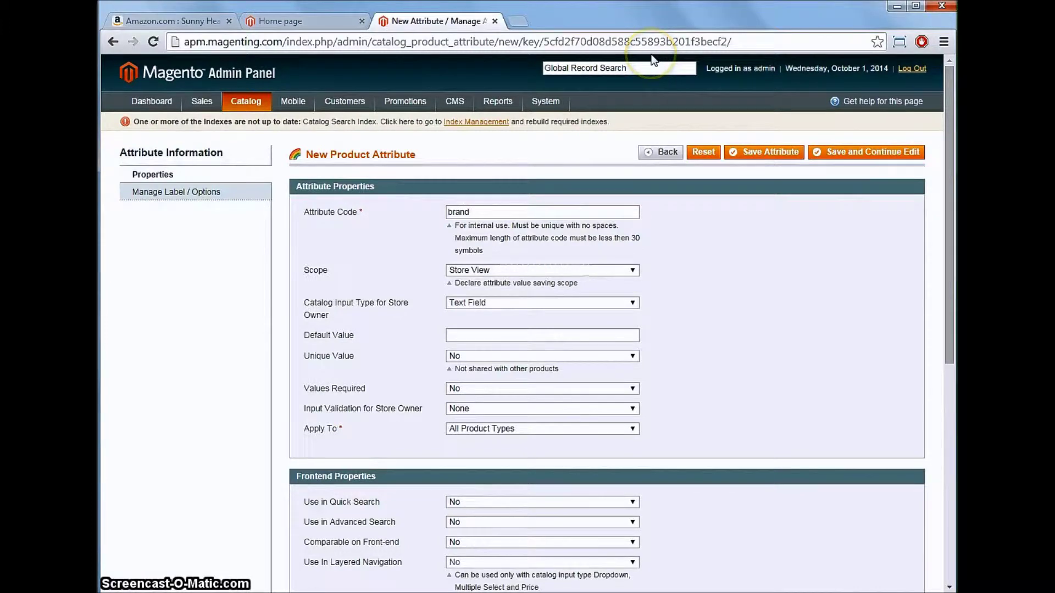
click(218, 192)
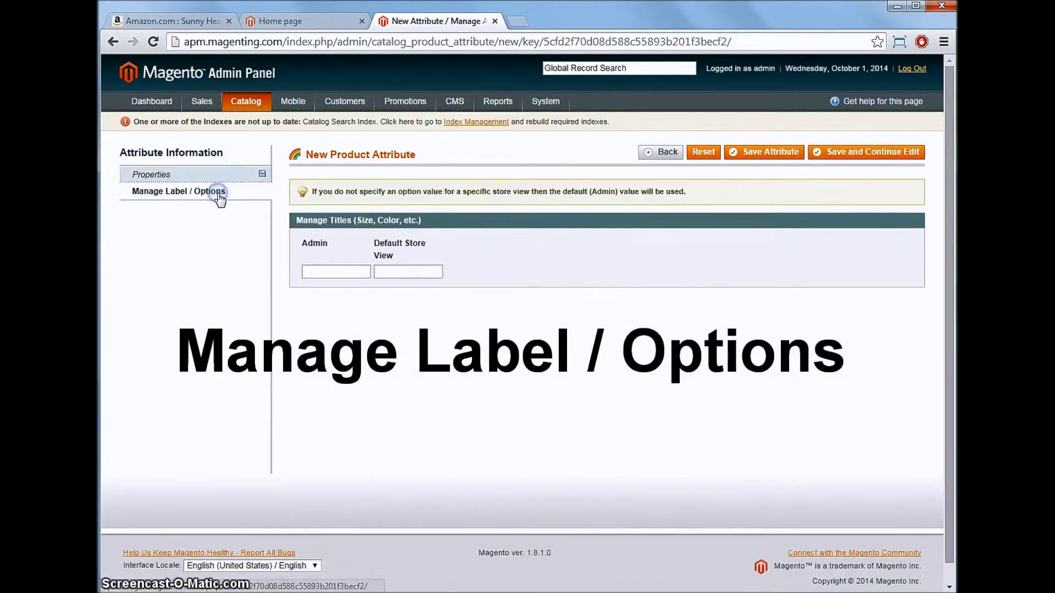
click(317, 273)
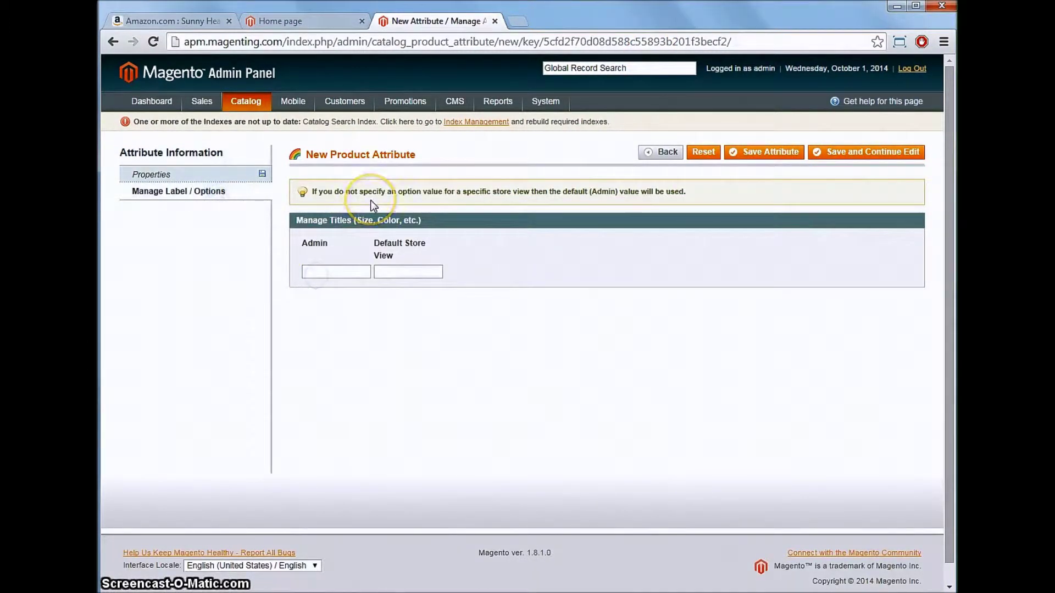
text(Bra)
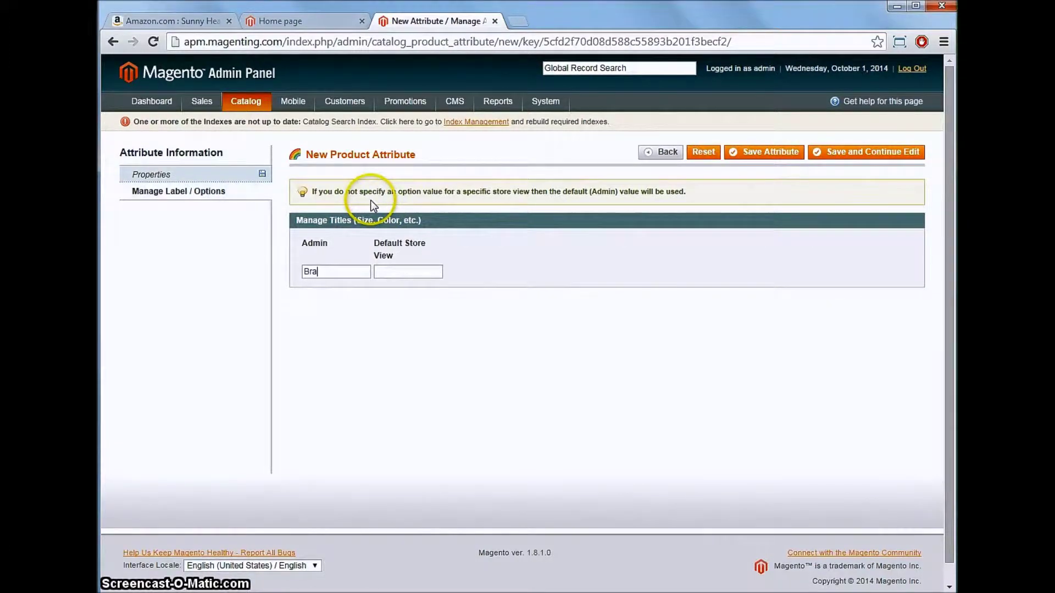
text(nd)
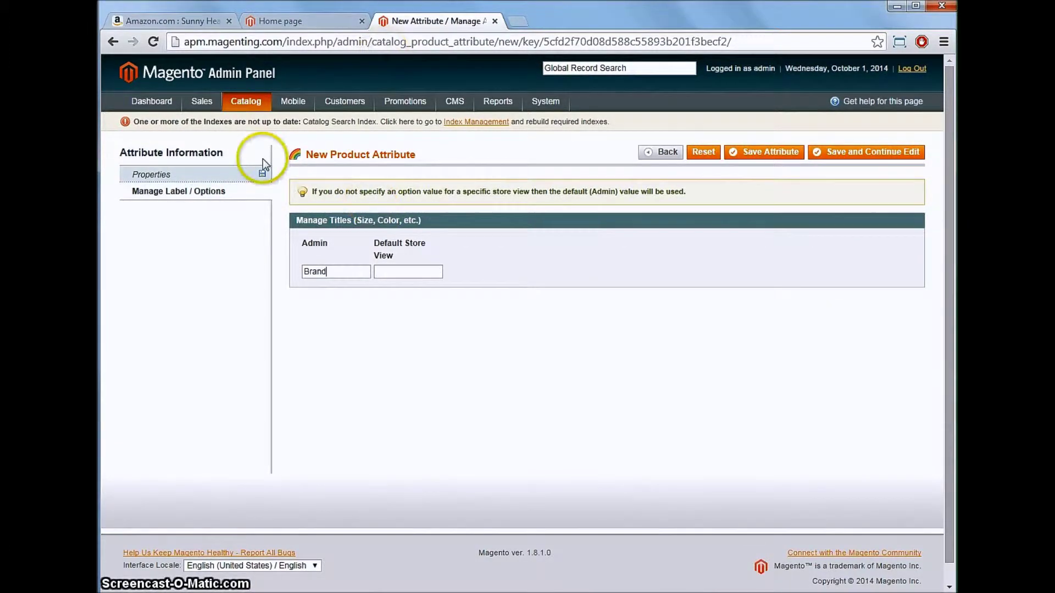
Step: In the brand attribute's frontend properties, set quick search, advanced search and front-end comparison to Yes
click(214, 176)
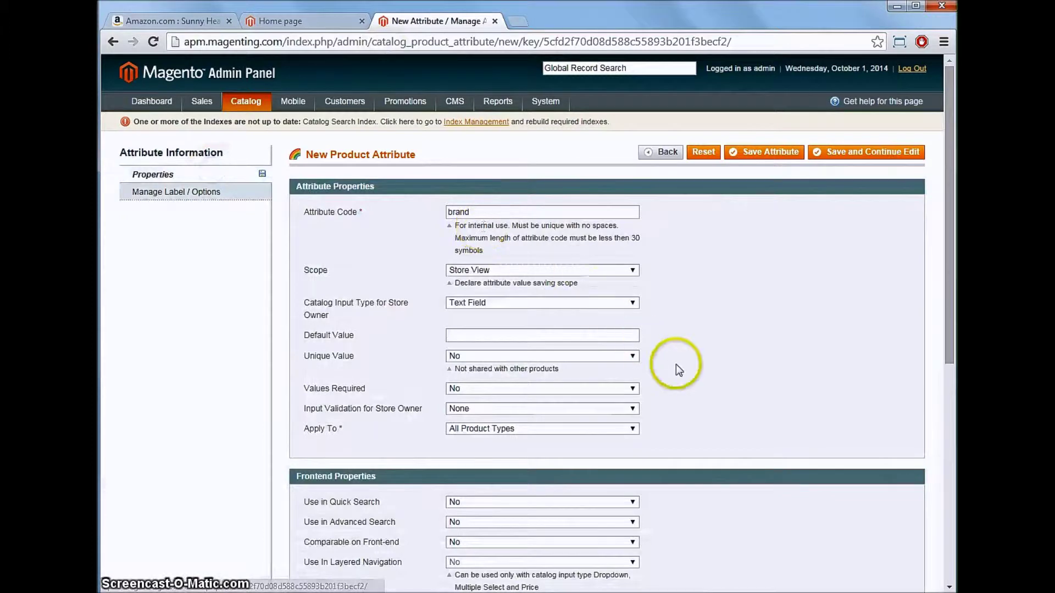
scroll(680, 371, down, 1)
scroll(680, 371, down, 1)
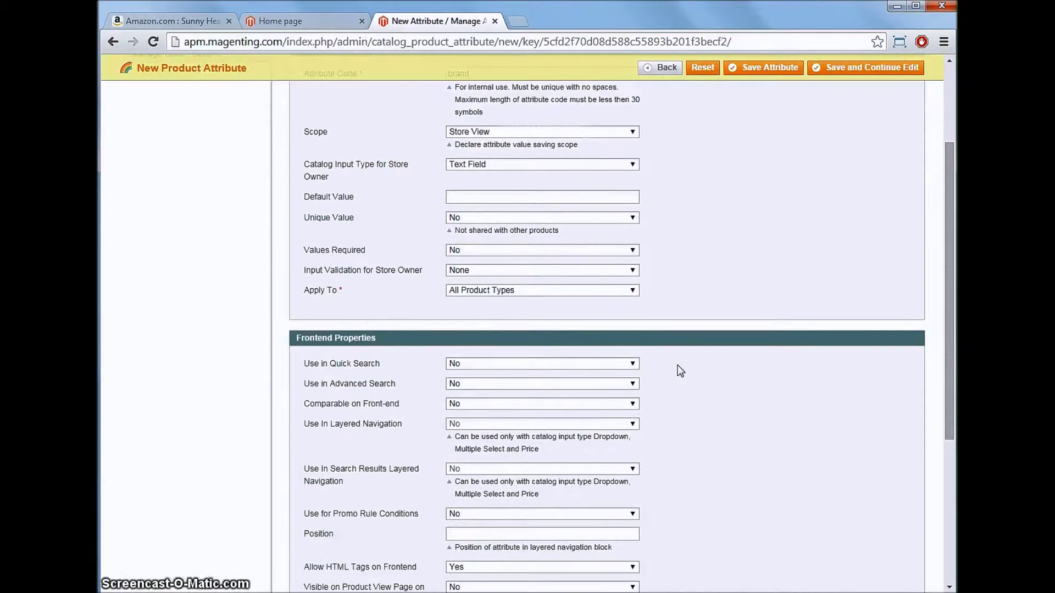
click(627, 364)
click(574, 376)
click(540, 383)
click(510, 395)
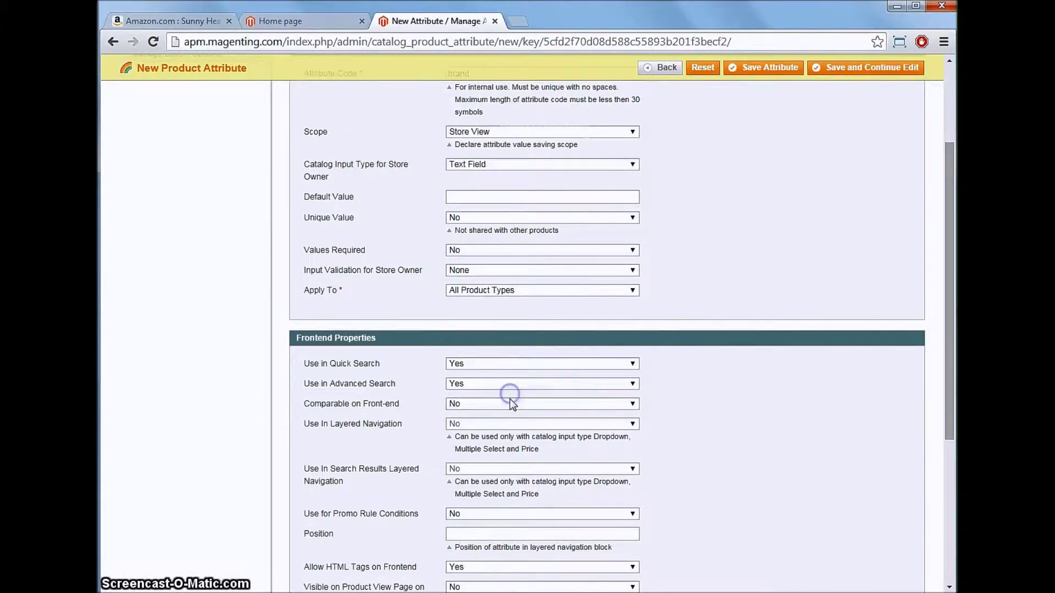
click(507, 405)
click(502, 412)
Step: Set the brand attribute's catalog input type to Dropdown, layered navigation to Filterable (with results) and search results layered navigation to Yes
scroll(709, 456, up, 3)
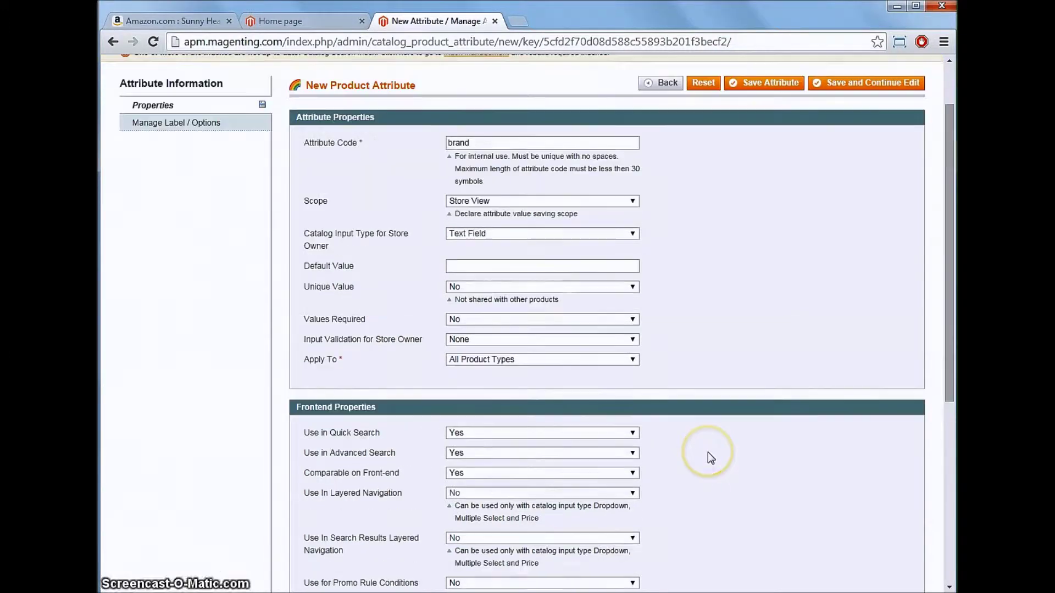
click(539, 234)
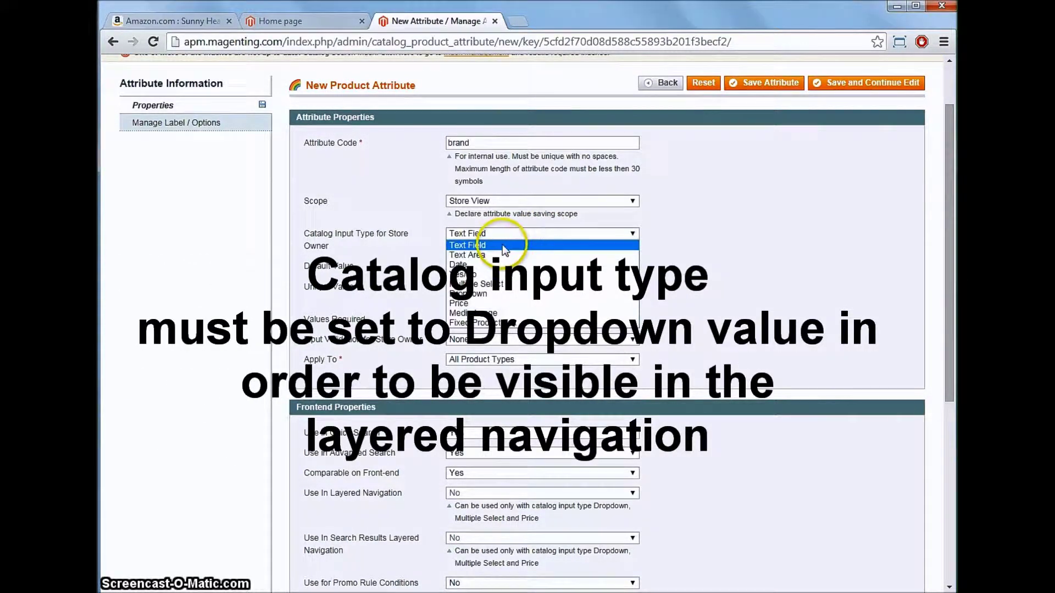
click(483, 294)
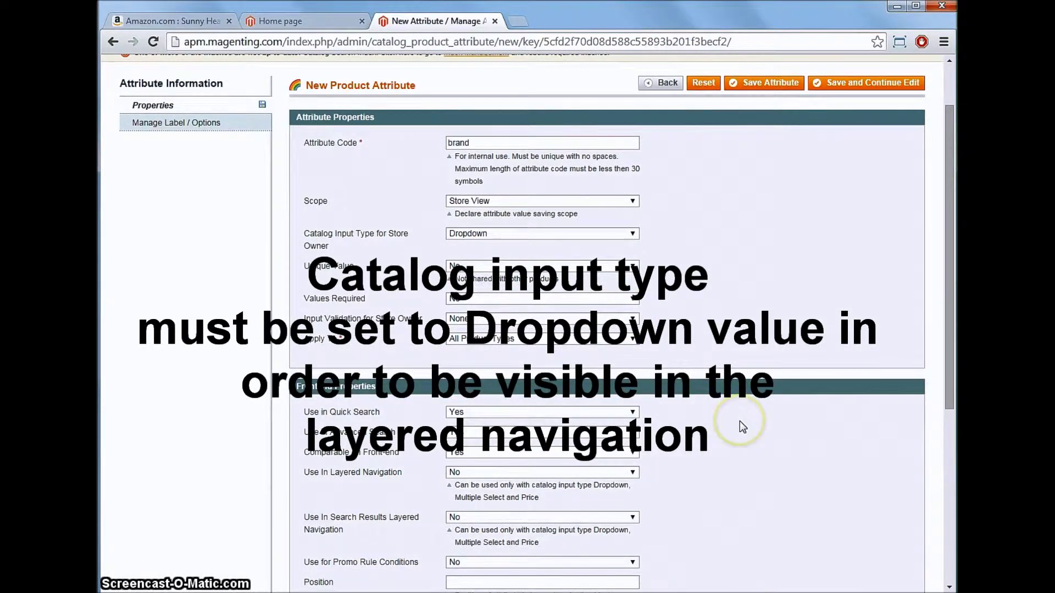
scroll(742, 425, down, 3)
click(459, 334)
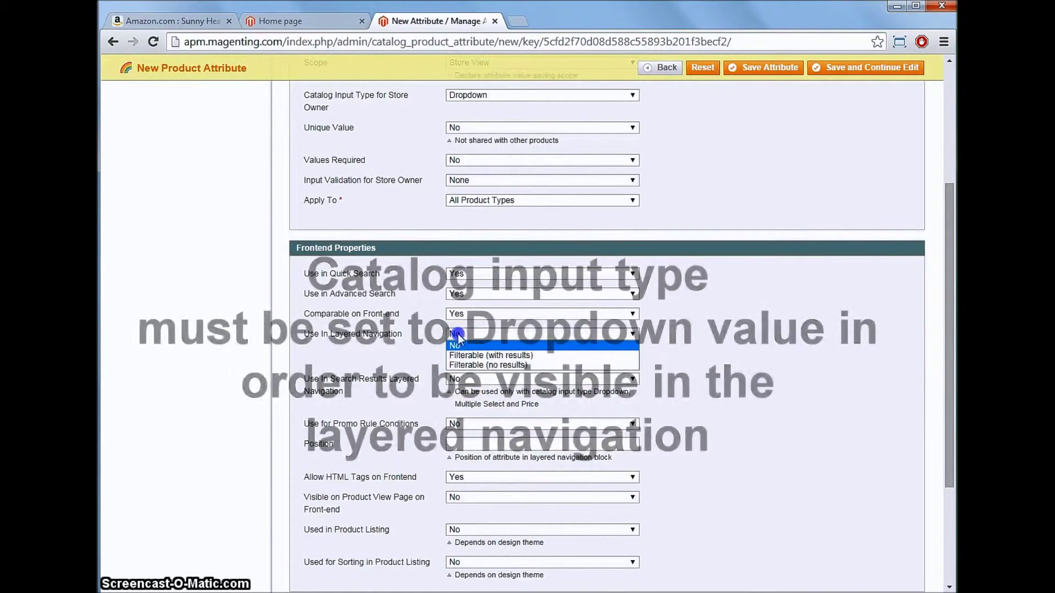
click(494, 354)
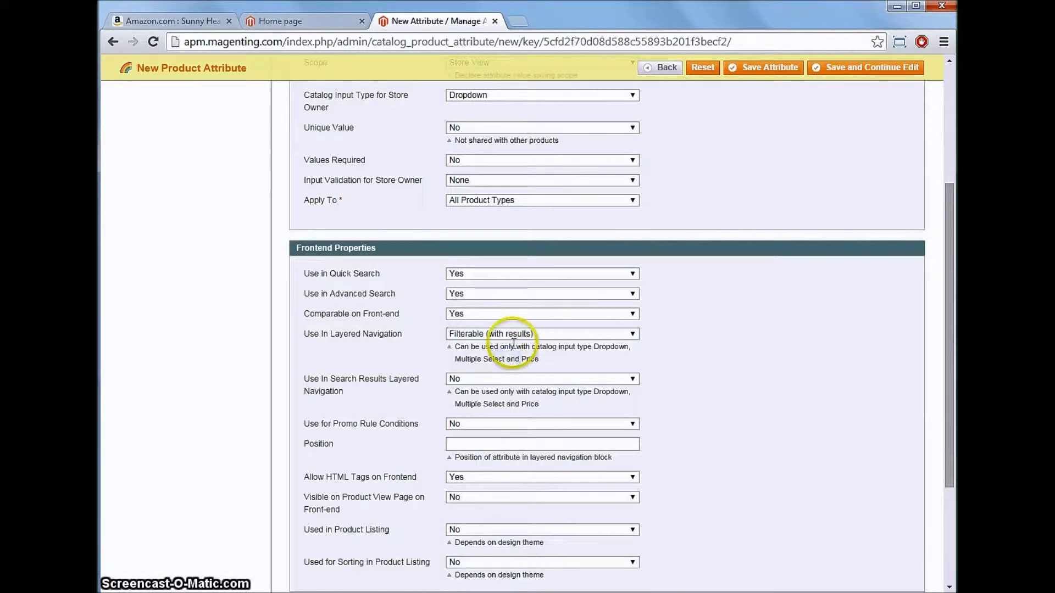
click(483, 378)
click(475, 389)
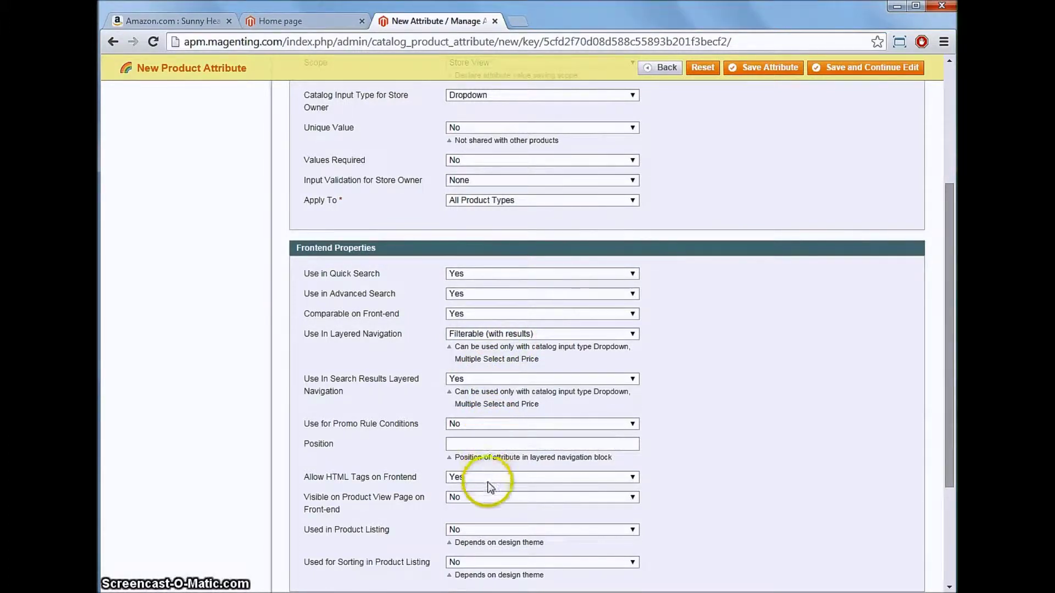
Step: Set the brand attribute's product view page visibility, product listing use and listing sorting to Yes, and save the attribute
click(489, 500)
click(483, 511)
click(478, 530)
click(472, 547)
click(476, 566)
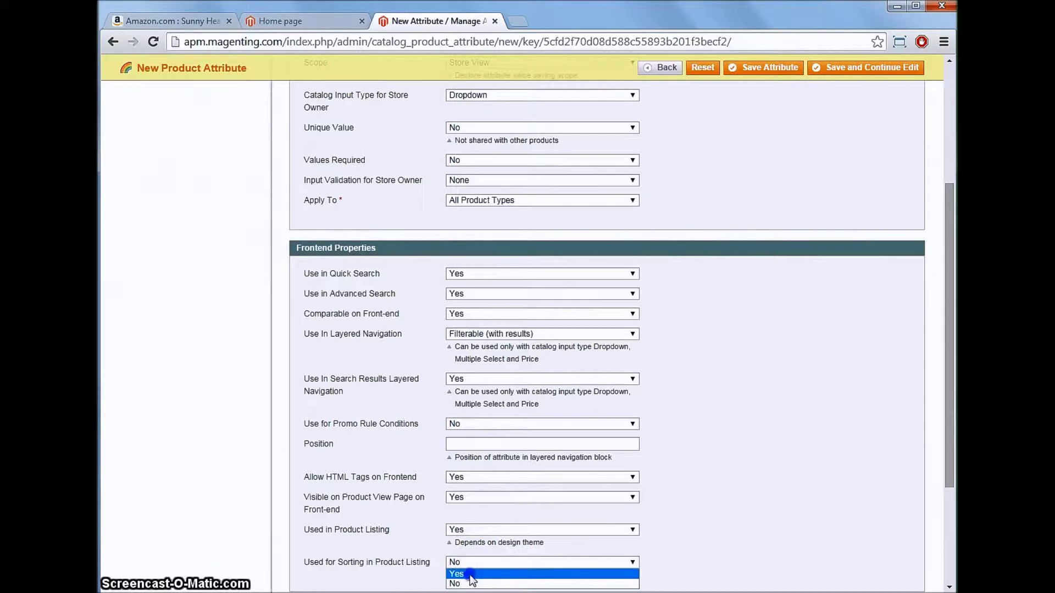
click(469, 581)
scroll(710, 503, up, 4)
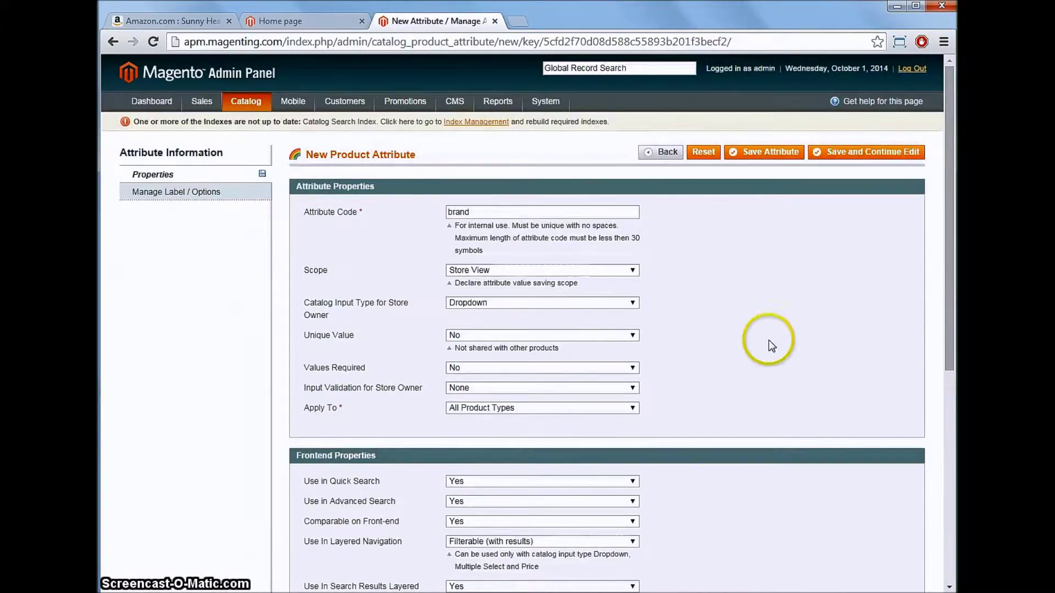
click(769, 151)
click(816, 383)
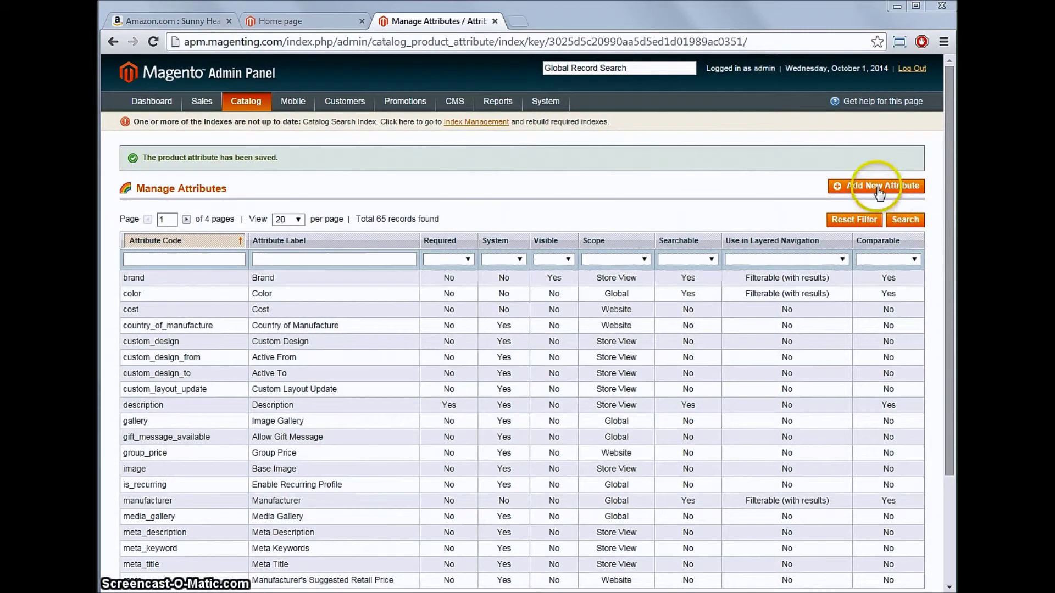
Step: Start another new product attribute with the code size
click(877, 188)
click(496, 211)
text(size)
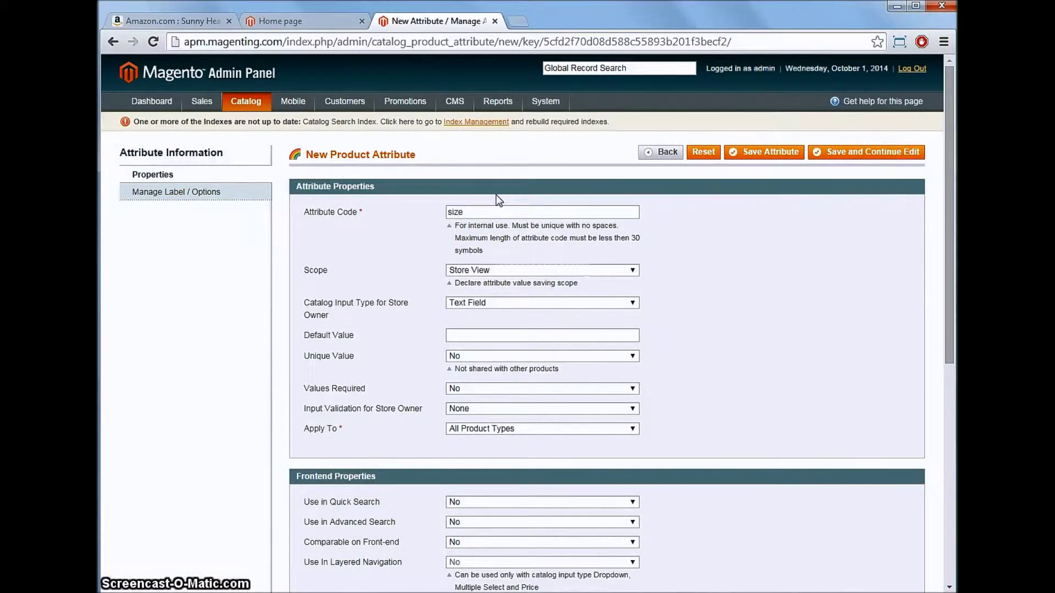
Step: Set the size attribute's quick search, advanced search and front-end comparison options to Yes
scroll(695, 345, down, 3)
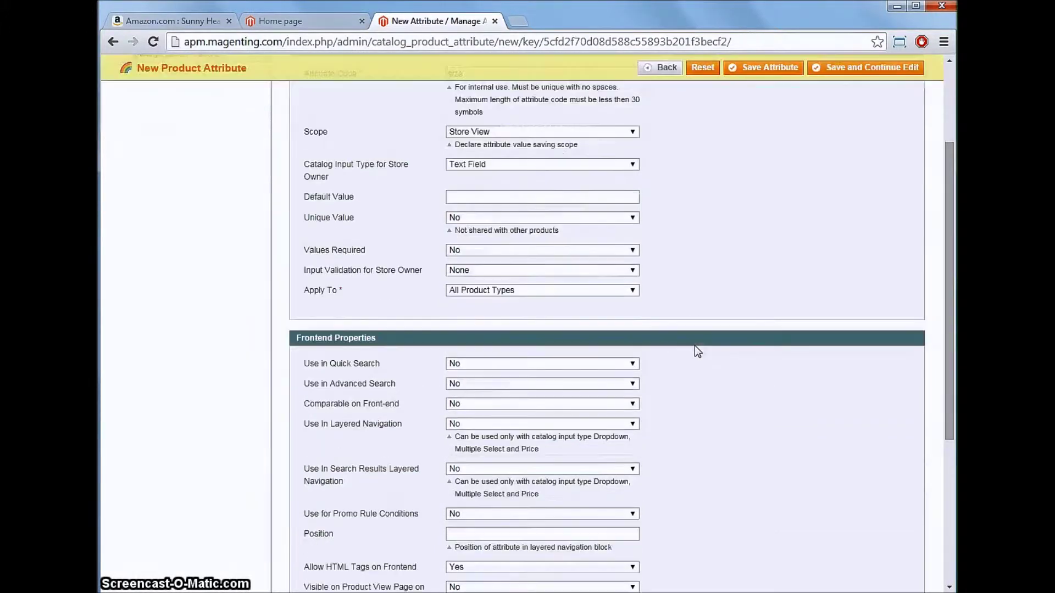
click(555, 368)
click(520, 381)
click(510, 384)
click(508, 394)
click(491, 405)
click(489, 414)
Step: Set the size attribute's product view page visibility, product listing use and listing sorting to Yes
scroll(572, 459, down, 3)
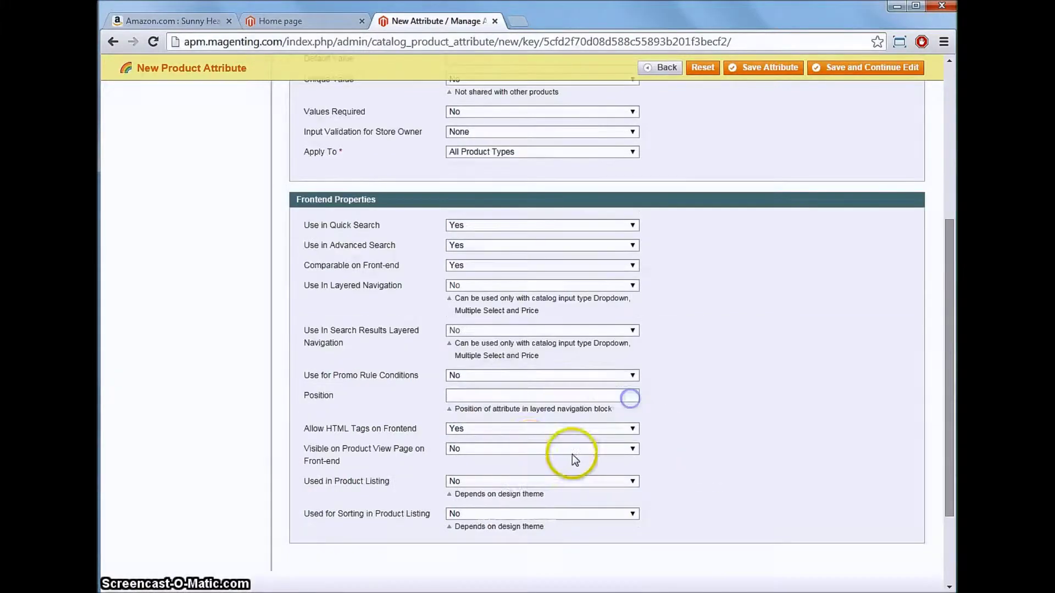
click(471, 449)
click(470, 460)
click(473, 482)
click(472, 492)
click(475, 513)
click(470, 527)
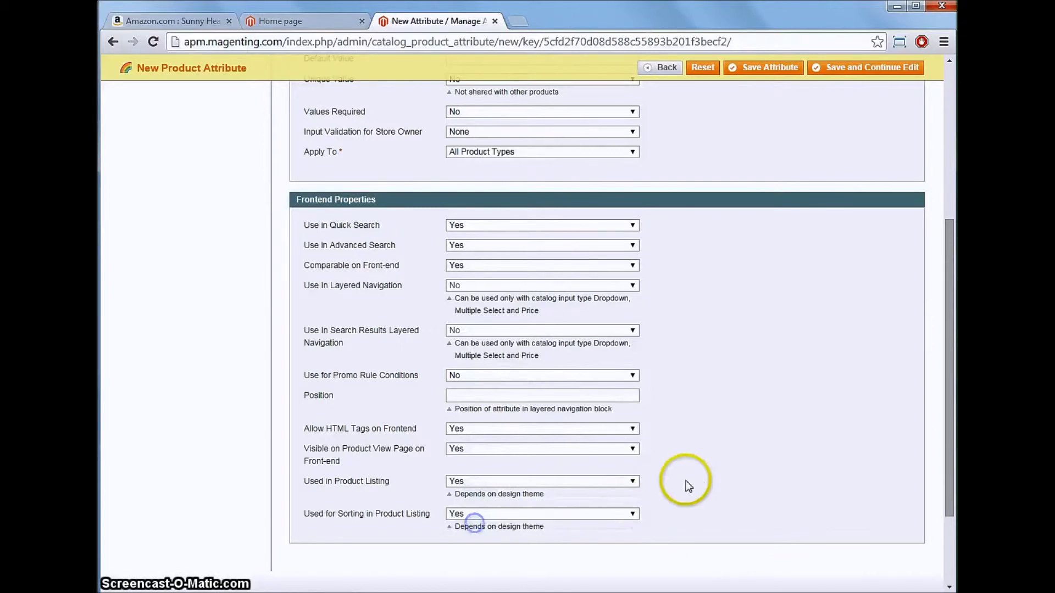
Step: Label the size attribute Size for admin and Size (inches) for the default store view, and save it
scroll(686, 480, up, 5)
click(200, 192)
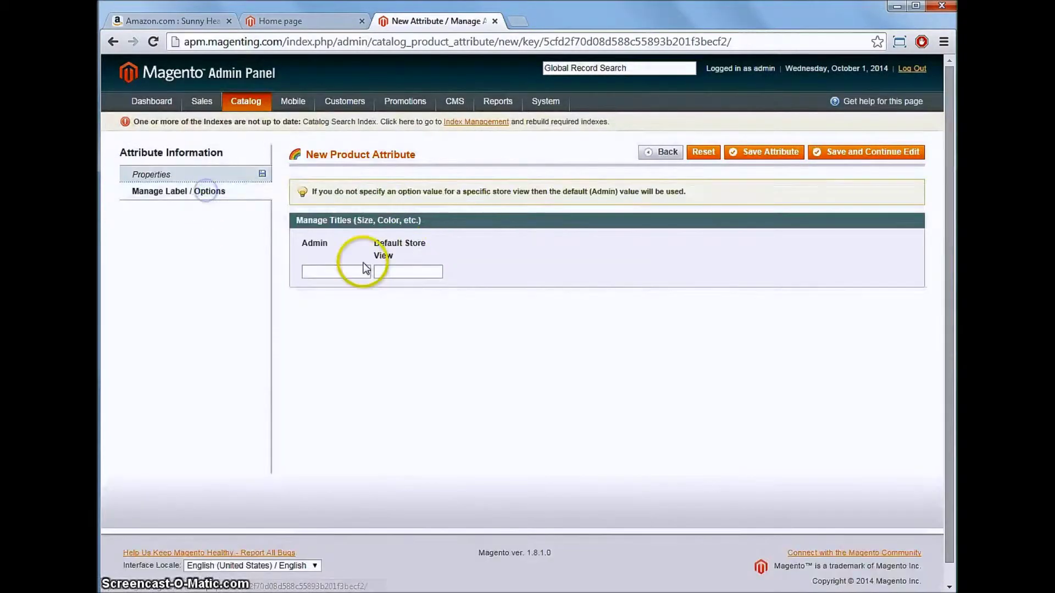
text(Size)
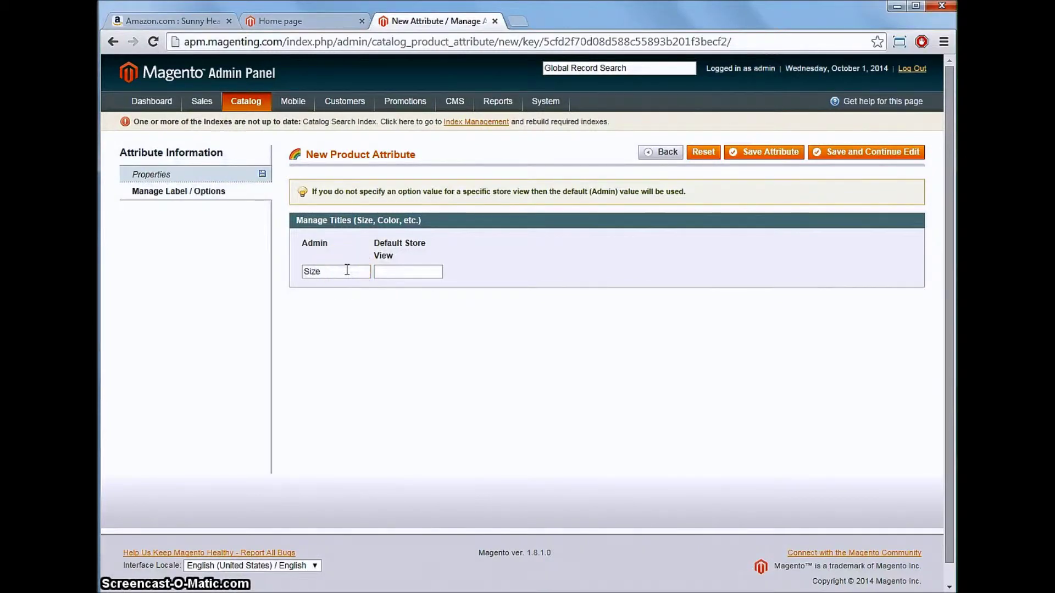
click(416, 300)
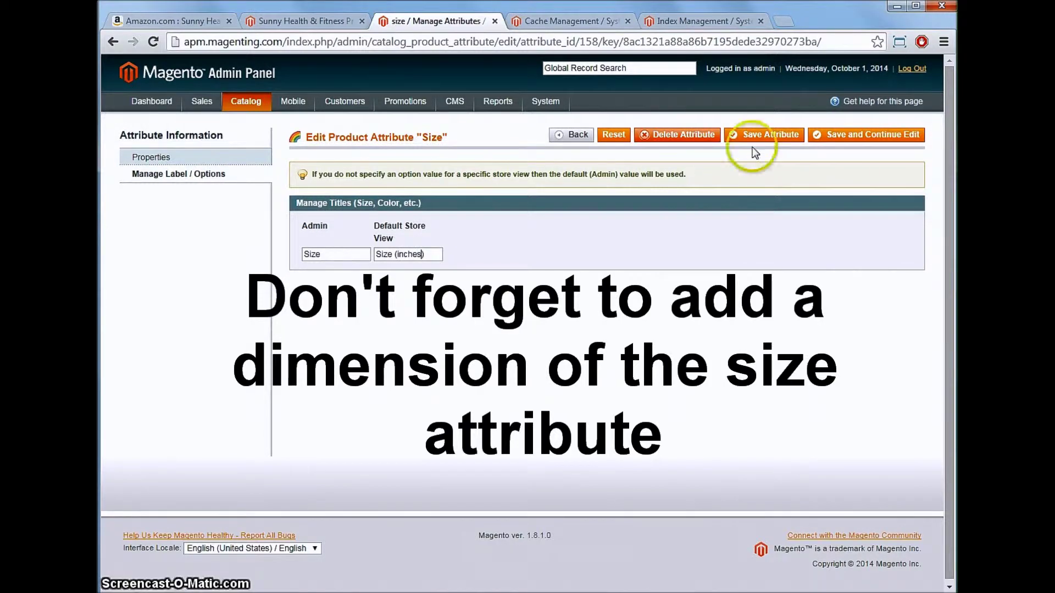
click(770, 134)
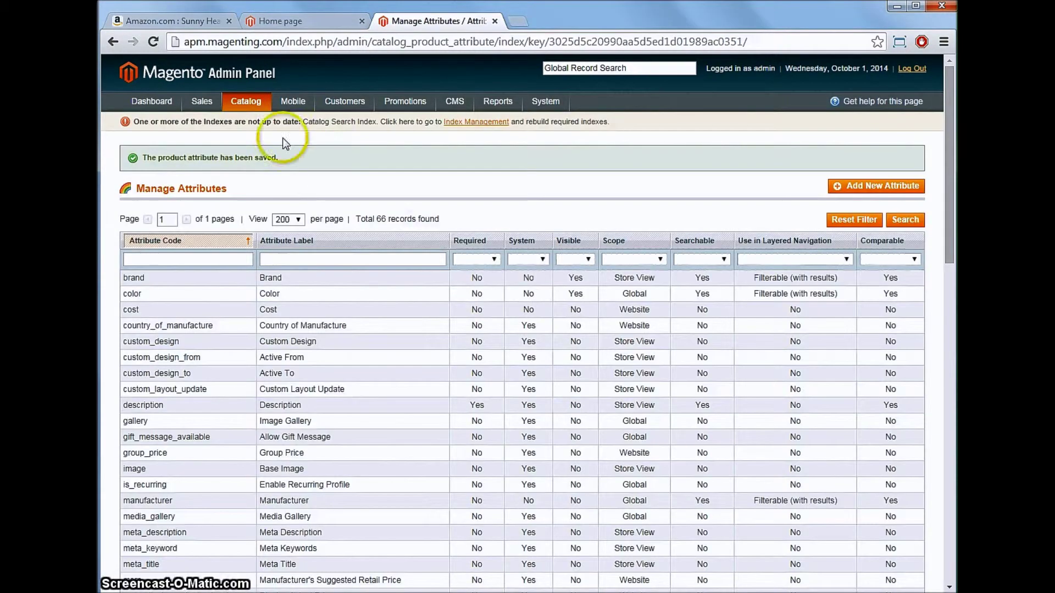
Step: Open the Default attribute set for editing
mouse_move(243, 101)
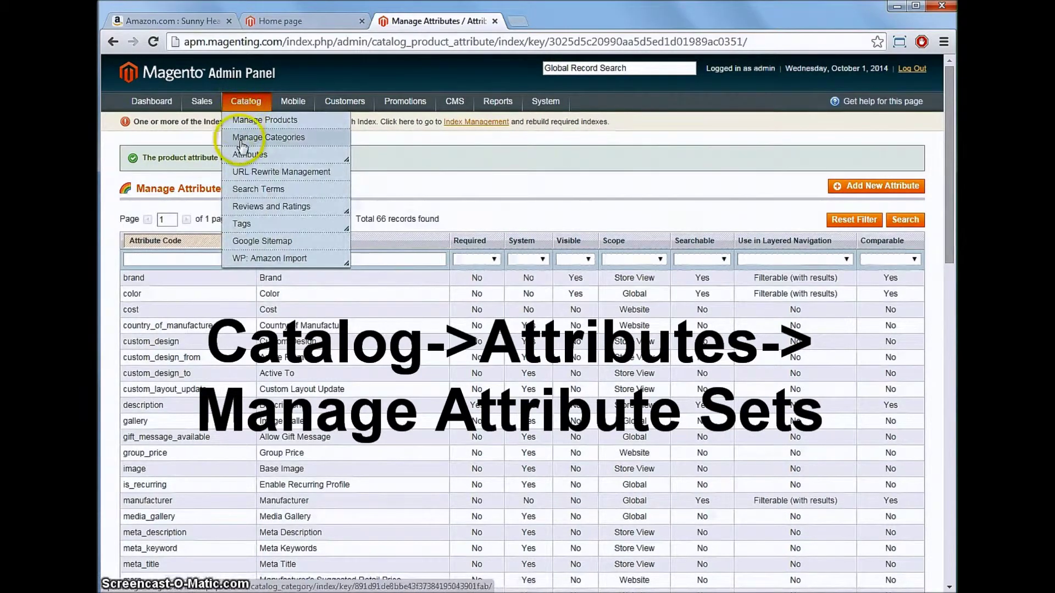
mouse_move(283, 154)
click(352, 183)
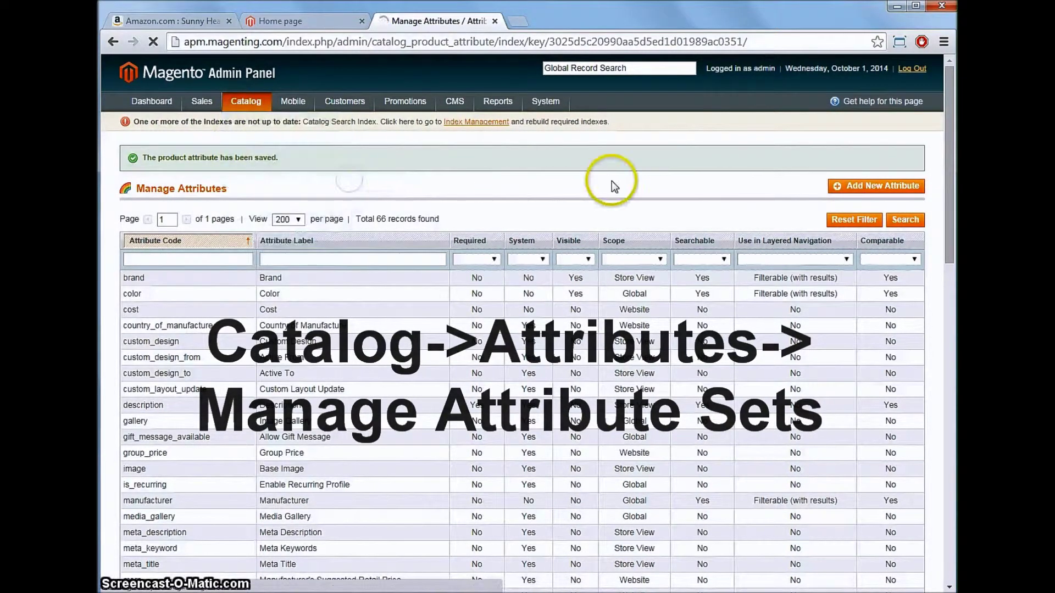
click(134, 244)
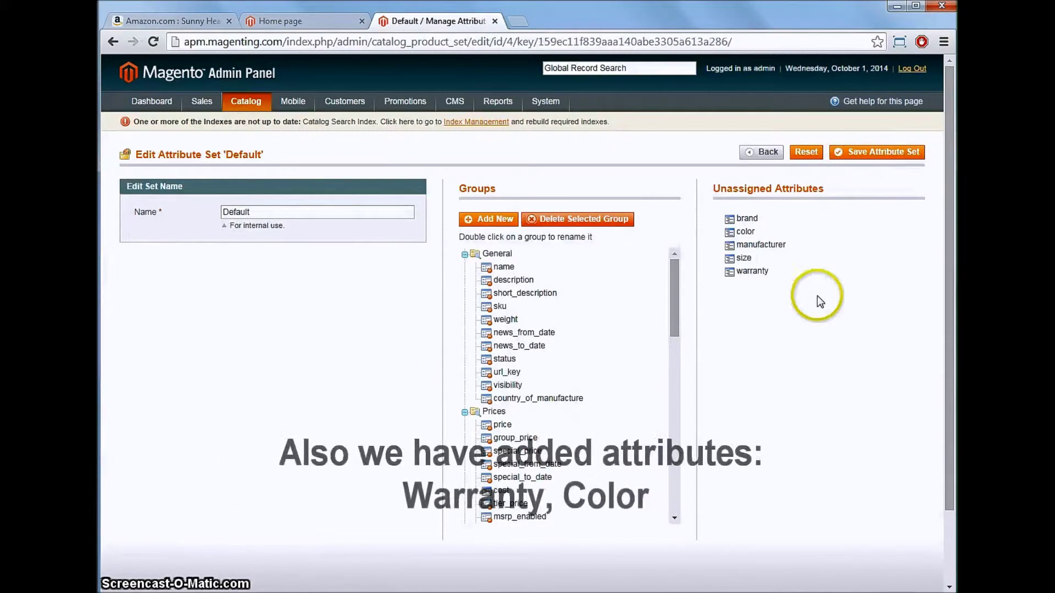
Step: Assign the brand, color, manufacturer, size and warranty attributes to the General group and save the attribute set
drag(754, 222, 526, 410)
drag(739, 219, 534, 420)
drag(749, 218, 546, 459)
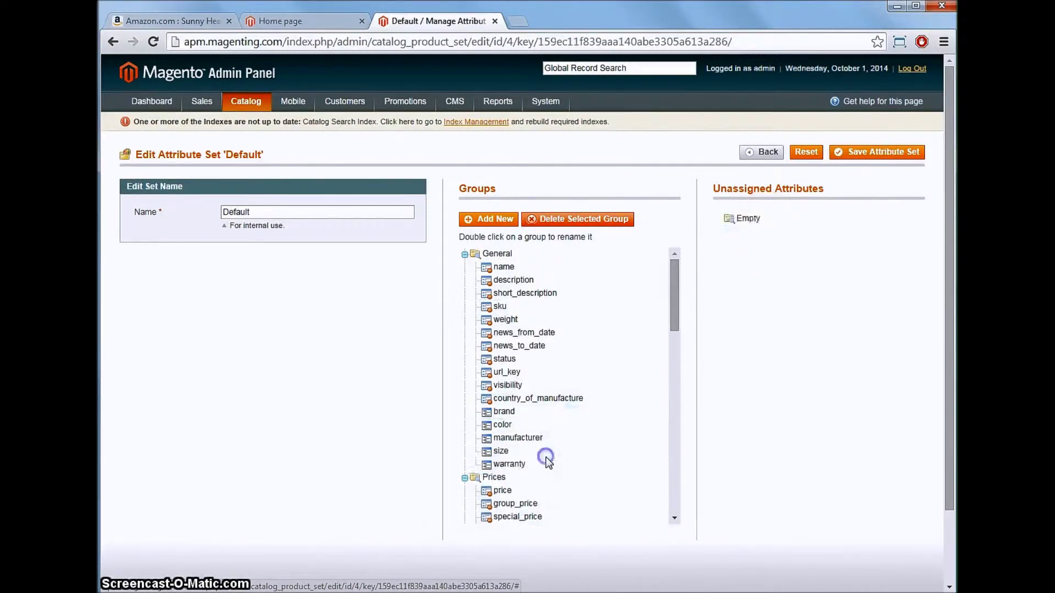
click(857, 161)
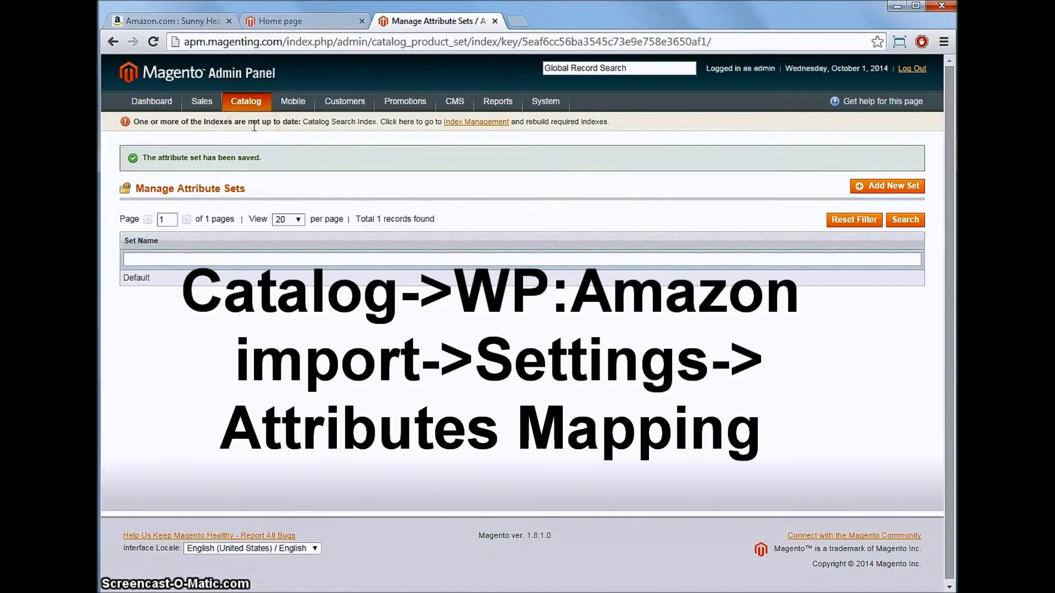
Step: Open the WP: Amazon Import settings at the Attributes Mapping section
mouse_move(250, 105)
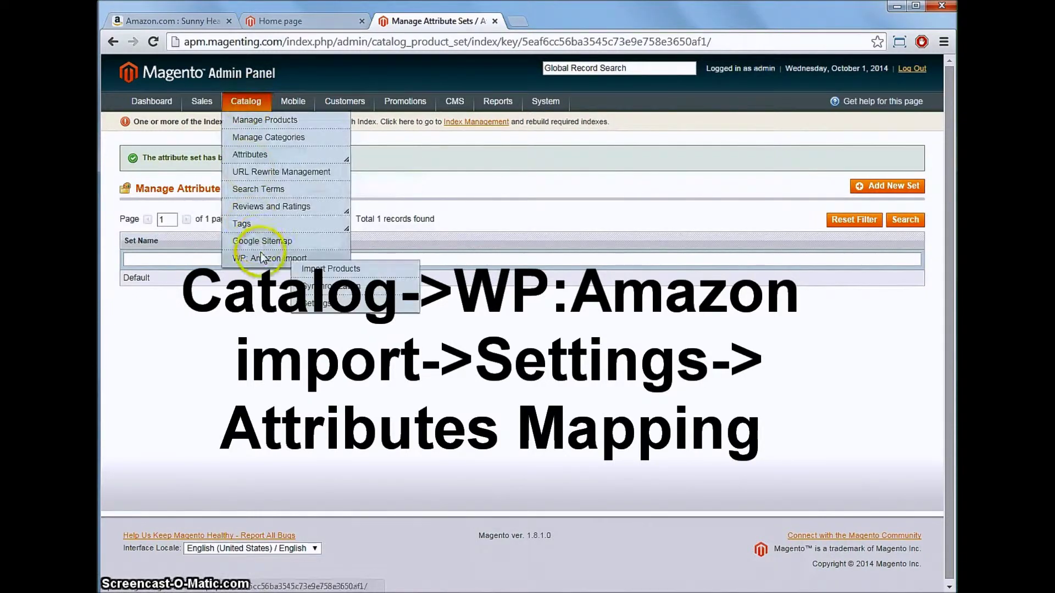
mouse_move(335, 262)
click(344, 301)
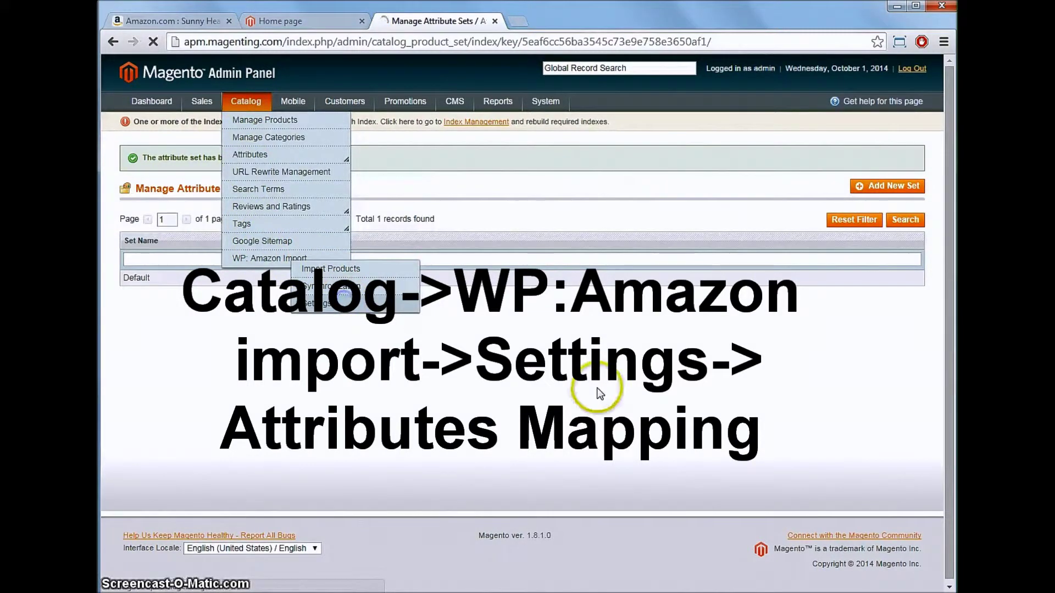
scroll(332, 361, down, 15)
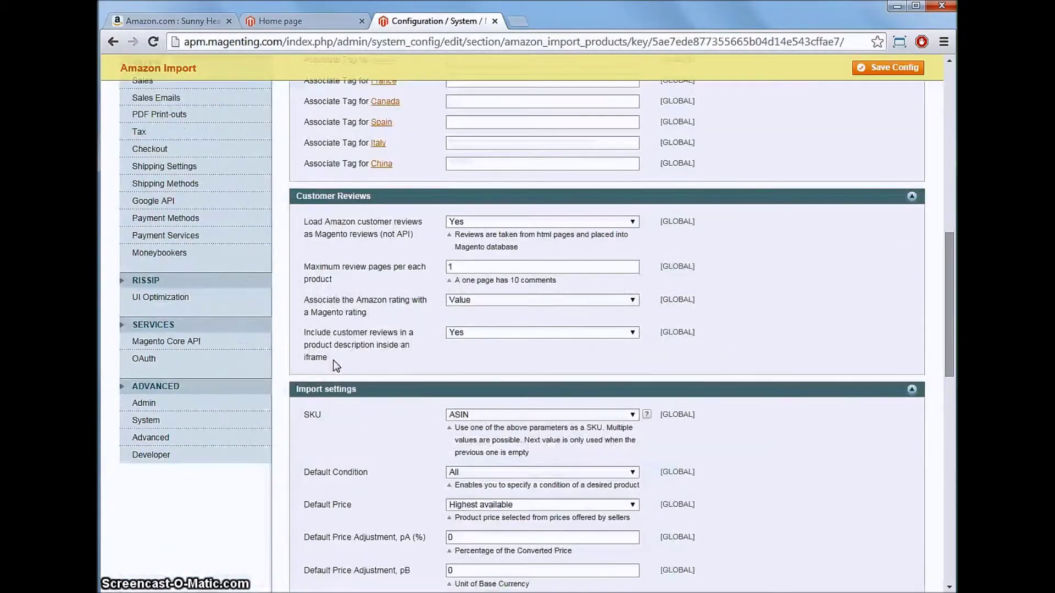
scroll(333, 360, down, 5)
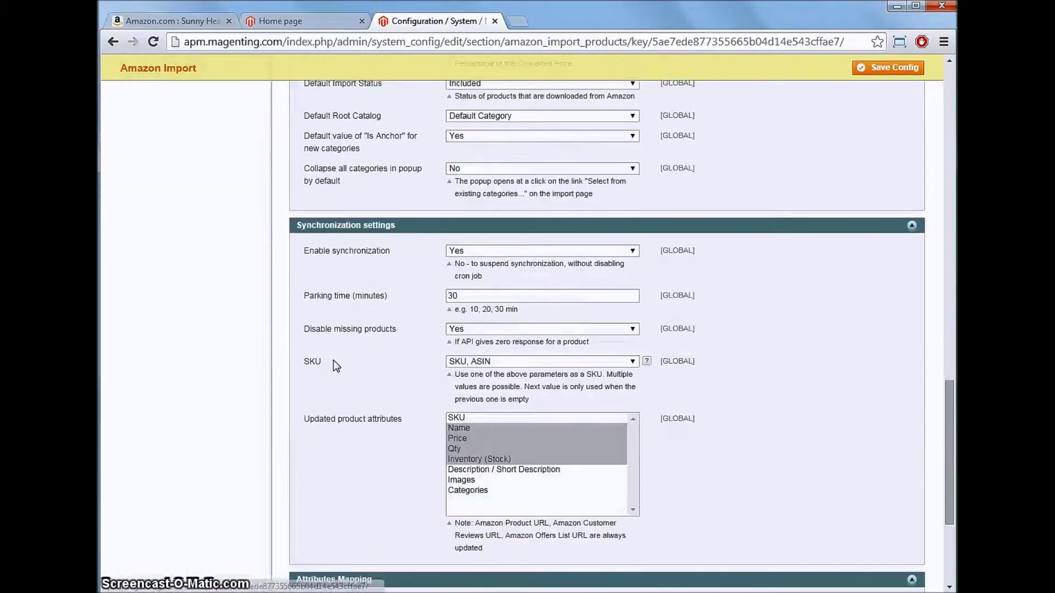
scroll(333, 360, down, 4)
click(401, 405)
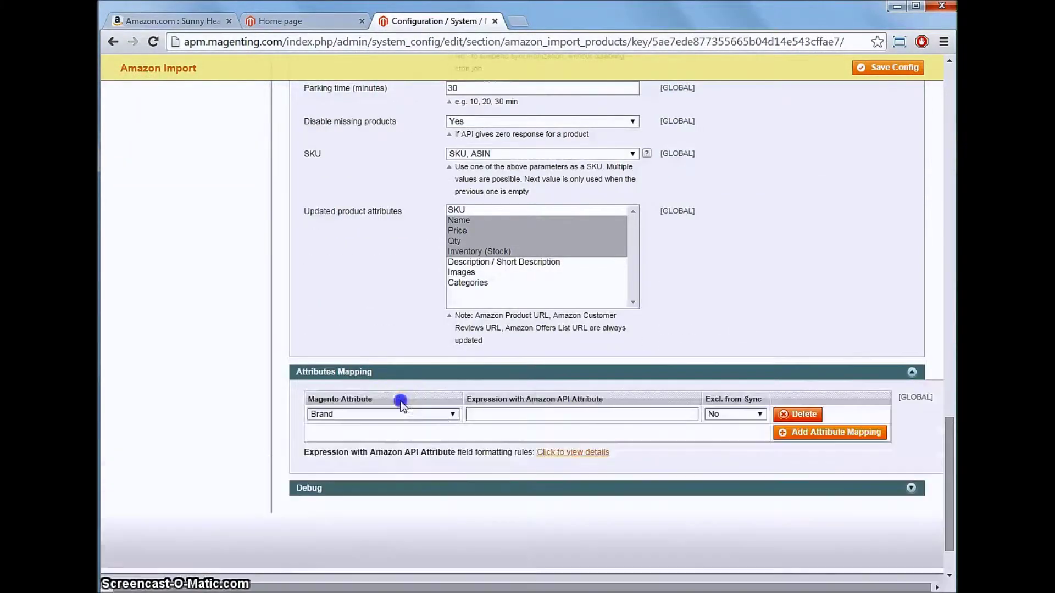
Step: Map the Brand attribute to {{var attr="Brand"}} and add a mapping of Color to {{var attr="Color"}}
right_click(495, 414)
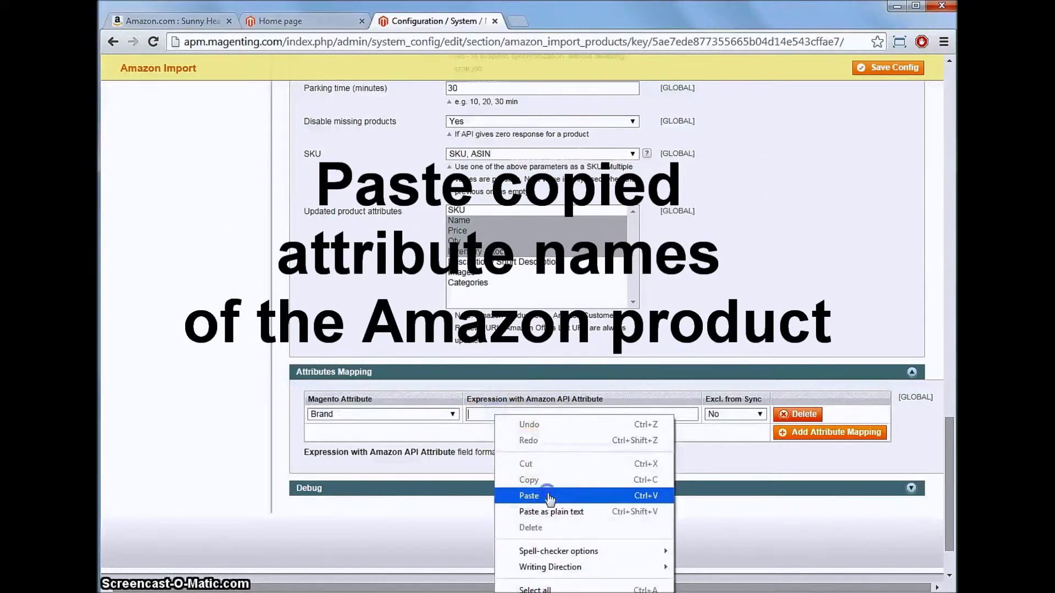
click(528, 496)
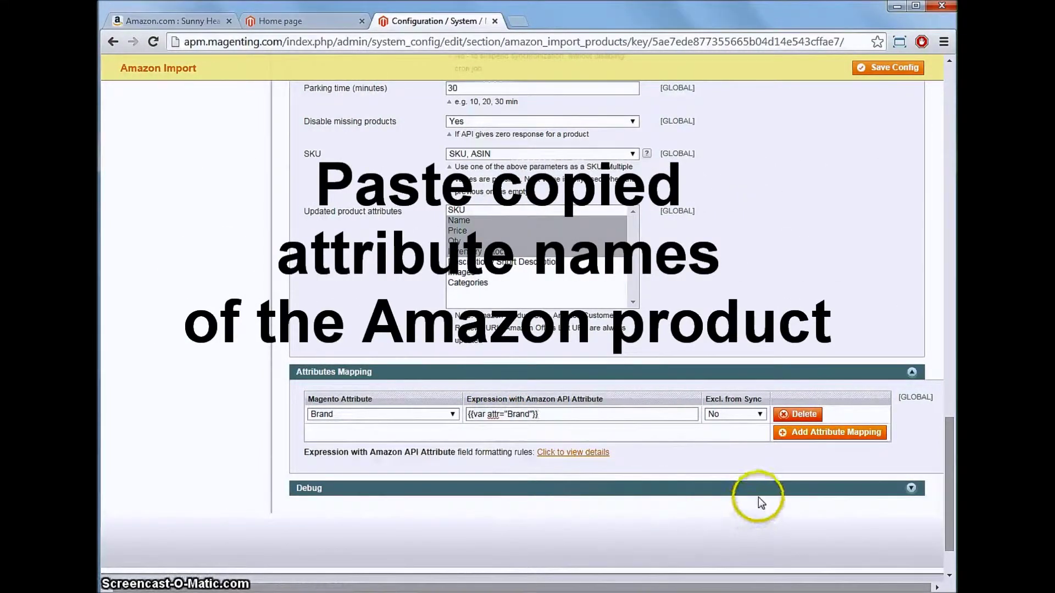
click(811, 445)
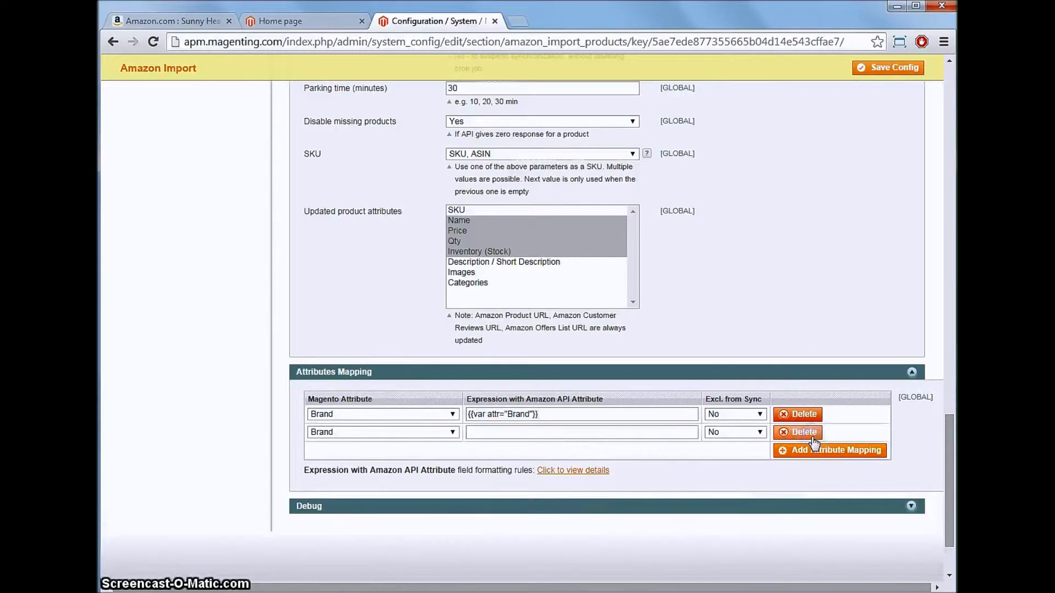
click(417, 438)
click(384, 449)
right_click(488, 434)
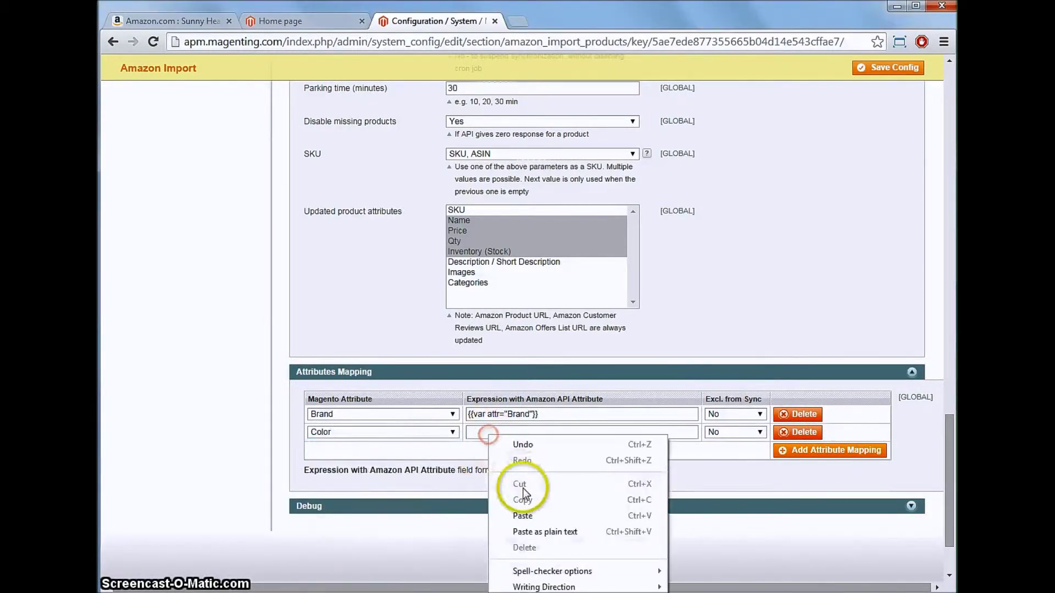
click(526, 515)
Step: Add an attribute mapping of Warranty to {{var attr="Warranty"}}
click(814, 451)
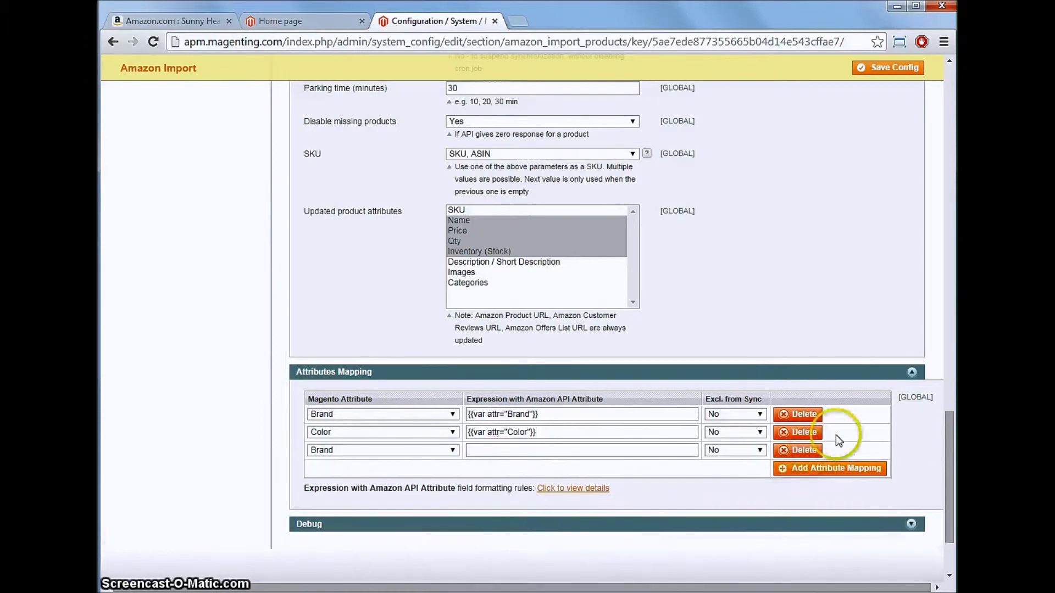
click(432, 454)
scroll(410, 489, down, 3)
scroll(410, 489, down, 5)
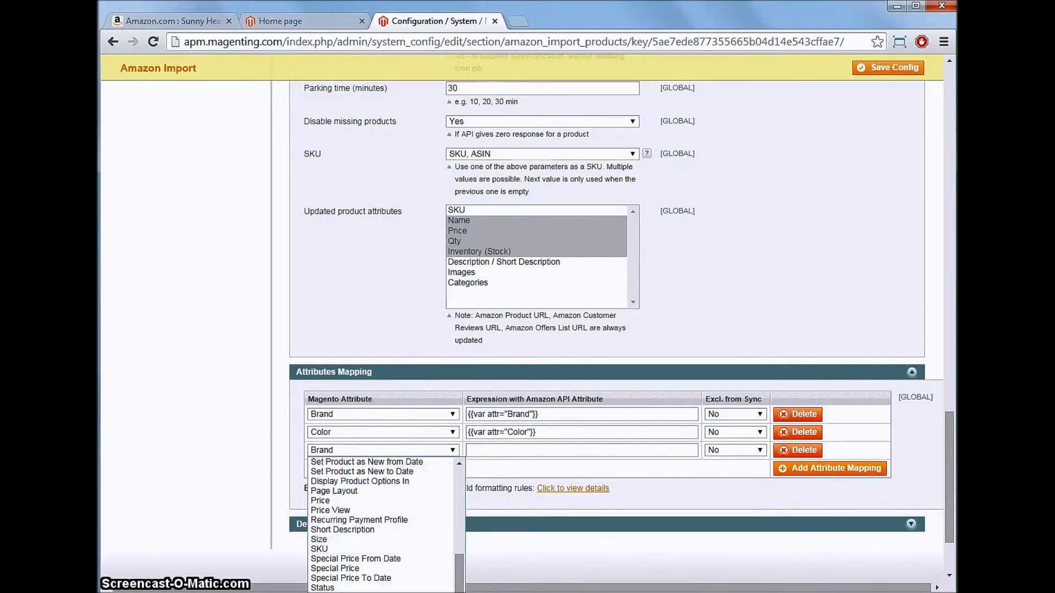
click(330, 587)
right_click(496, 453)
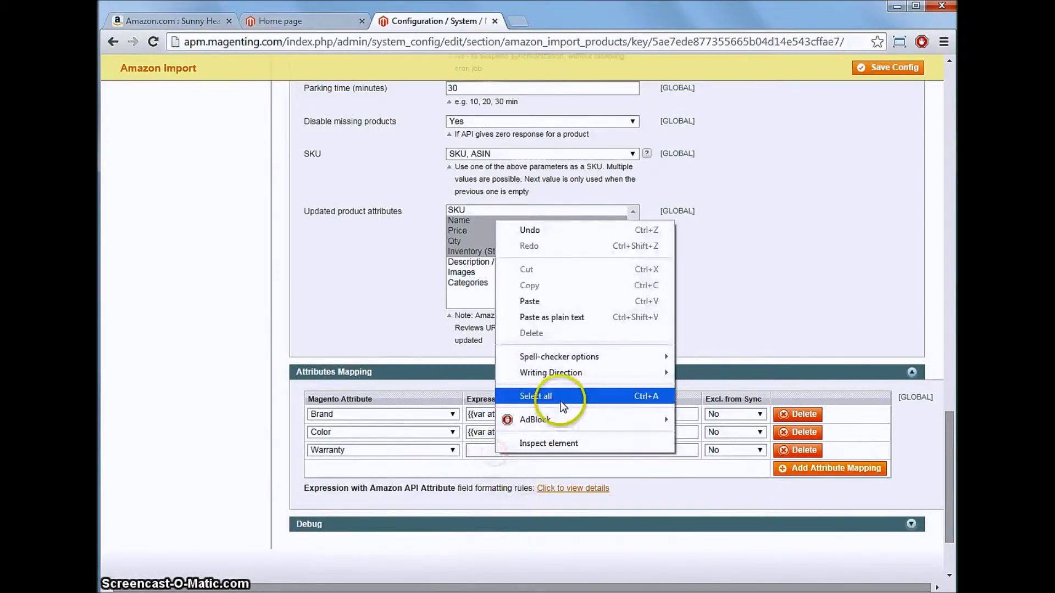
click(529, 301)
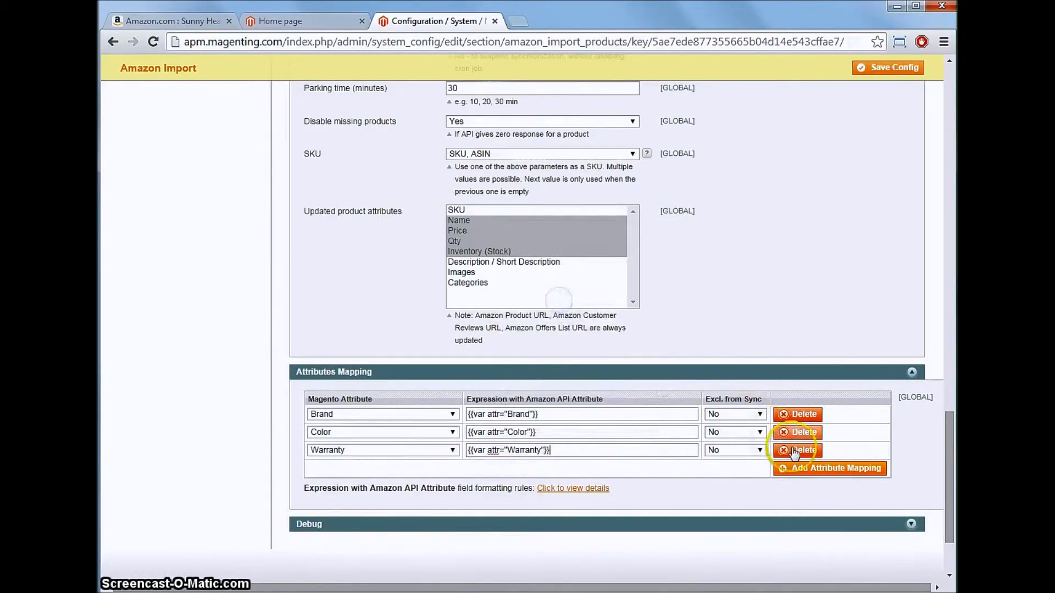
Step: Add another attribute mapping row and choose Size as its Magento attribute
click(827, 468)
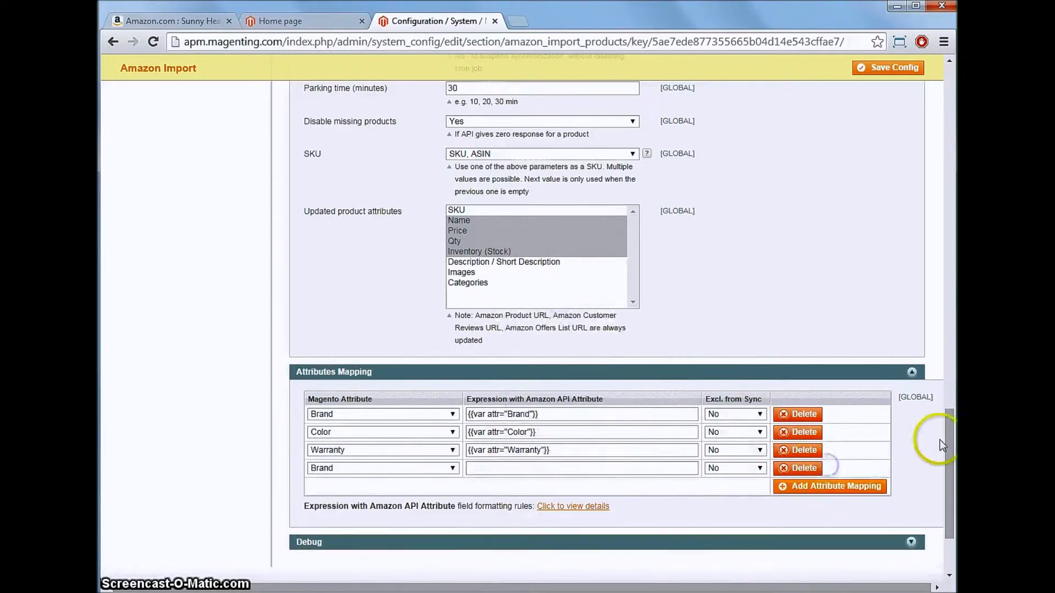
click(393, 469)
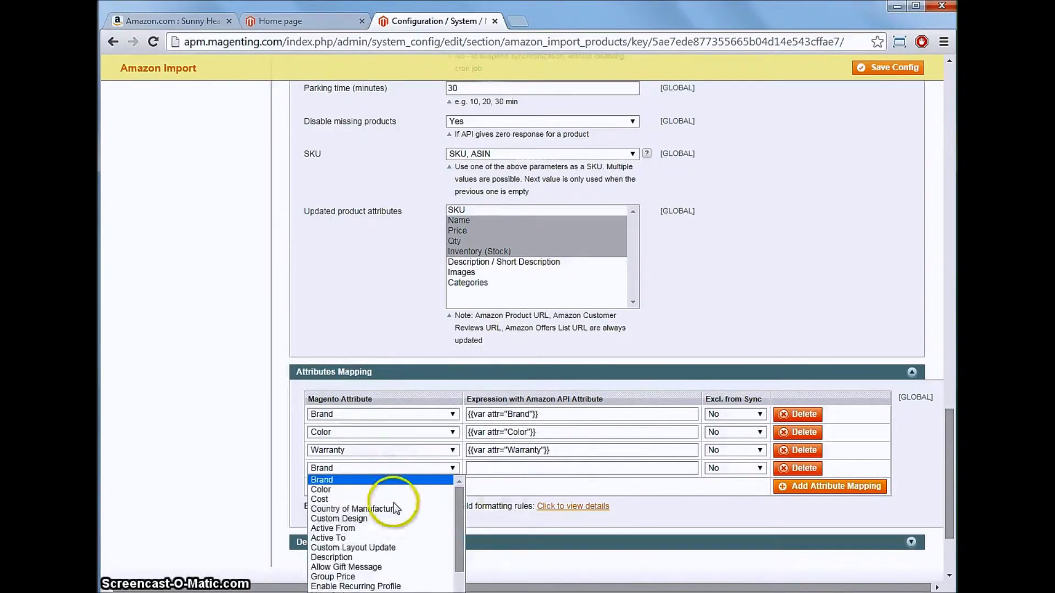
scroll(393, 509, down, 5)
click(365, 557)
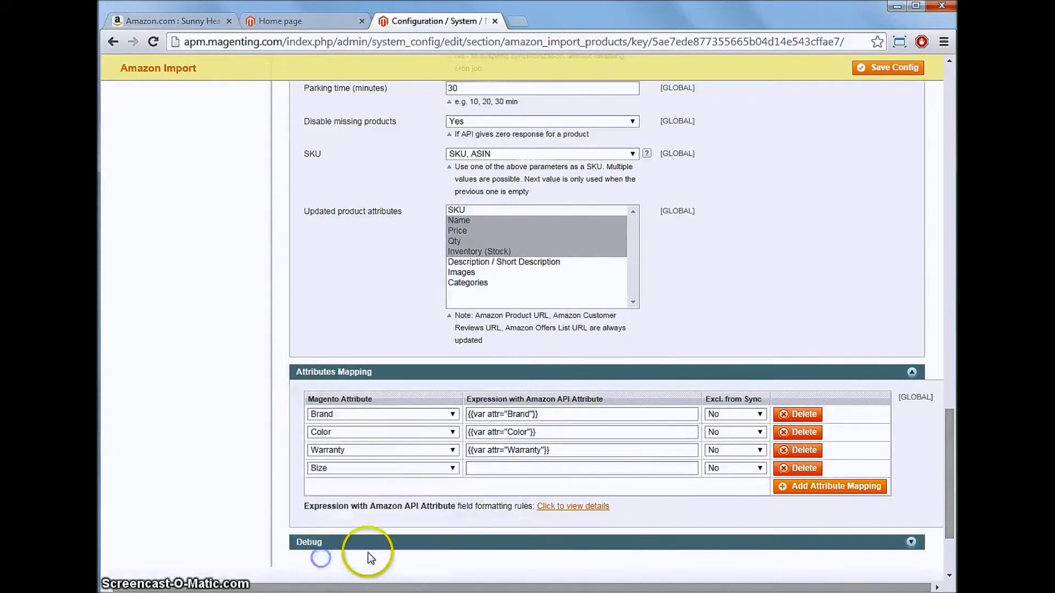
Step: Show the formatting rules for Amazon API expressions and examine the mathematical equation example
click(552, 508)
scroll(554, 508, down, 4)
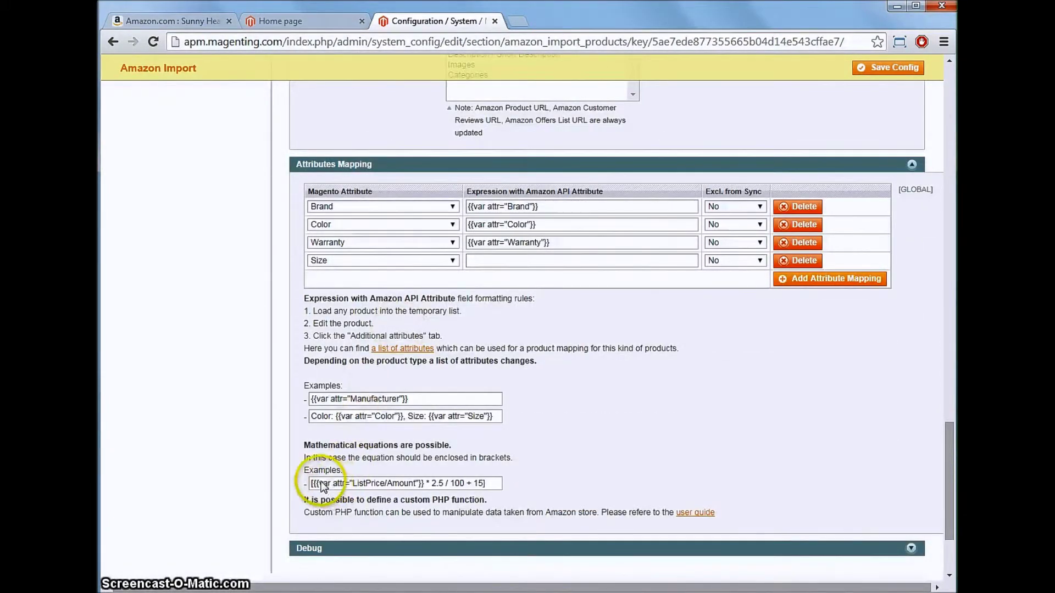
drag(324, 486, 476, 500)
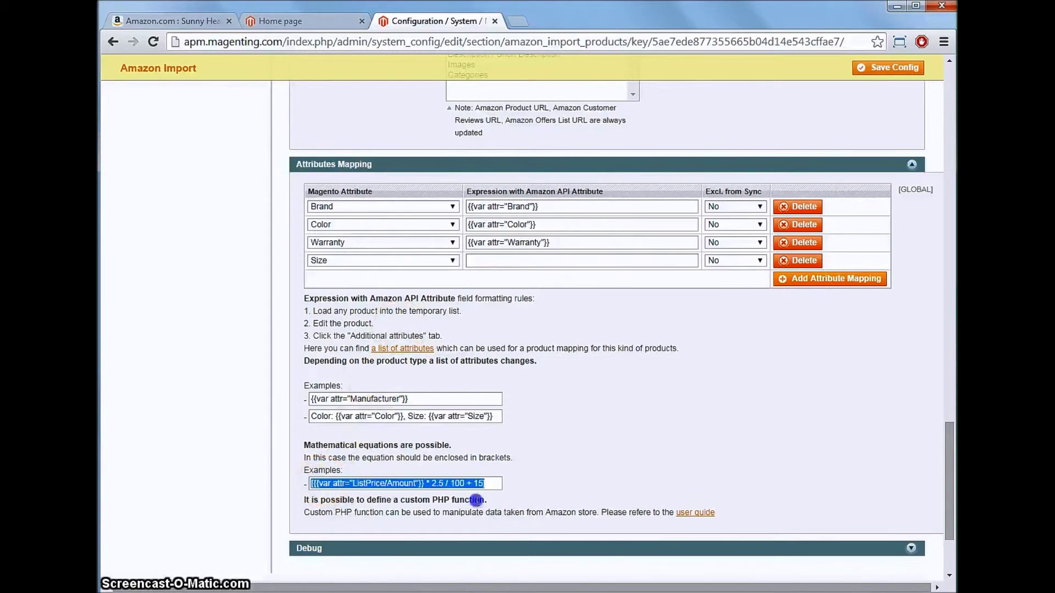
click(581, 474)
Step: Set the bracketed Size expression to the sum of PackageDimensions/Length/_ and PackageDimensions/Width/_ divided by 100, and save the configuration
click(477, 262)
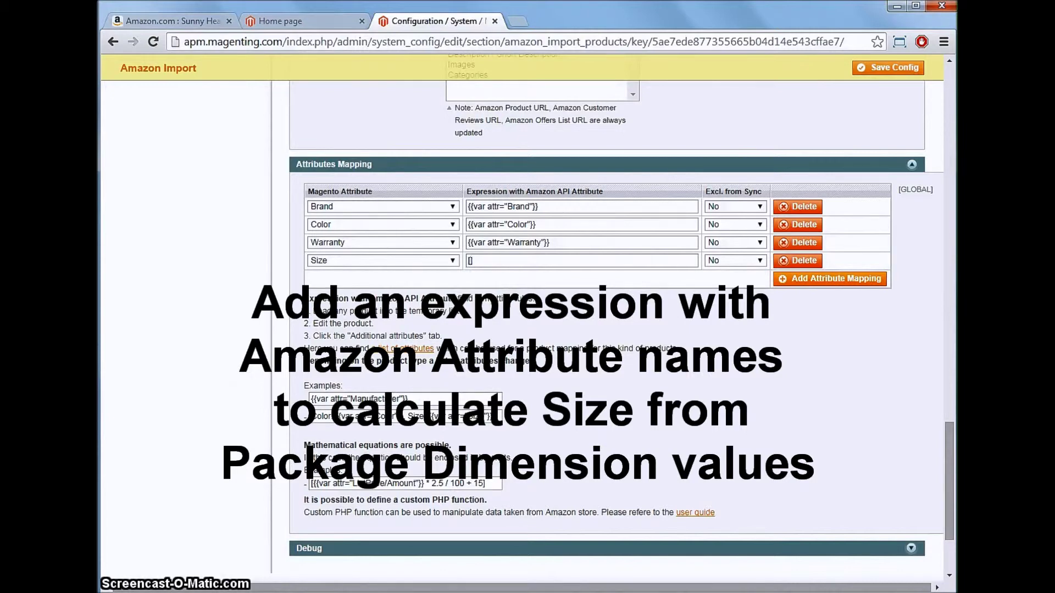
key(ctrl+v)
key(End)
text({{var attr="PackageDimensions/Width/_"}})
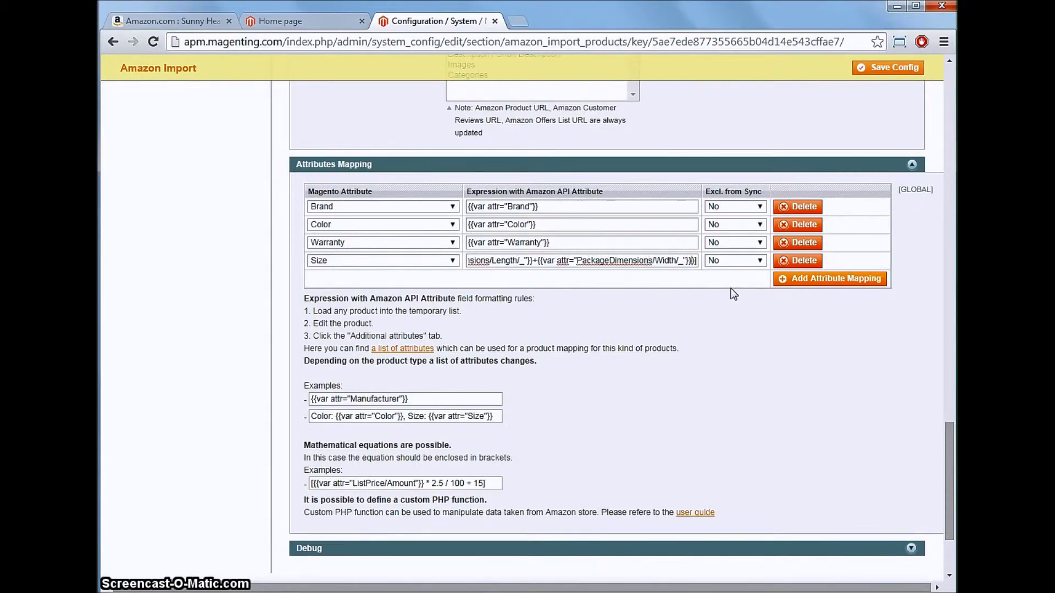
key(Right)
text(/100)
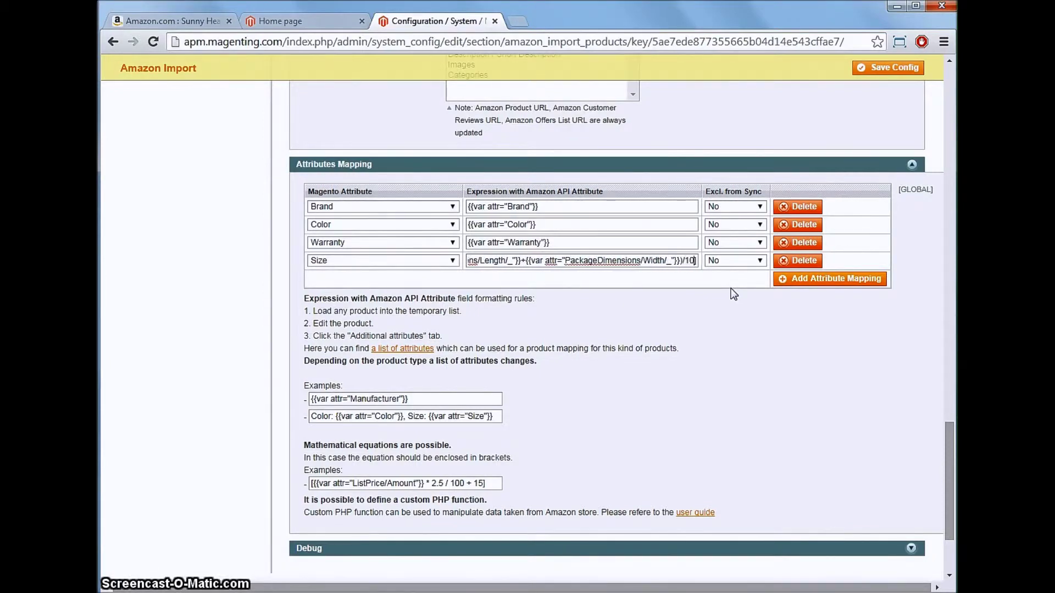
click(901, 69)
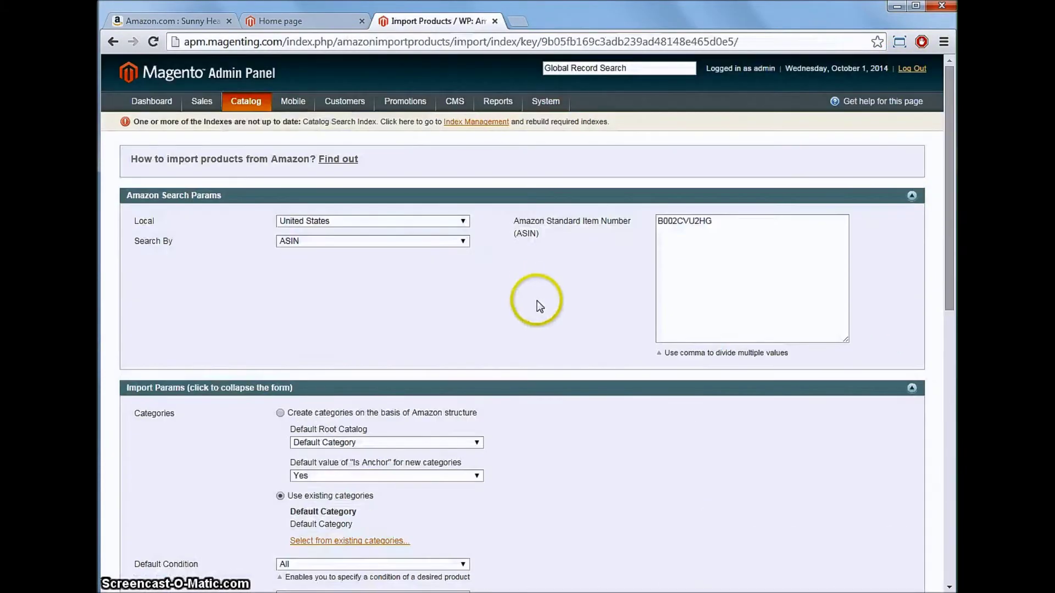
Step: Import all found Amazon products into the store, and select all indexes for reindexing
scroll(537, 301, down, 10)
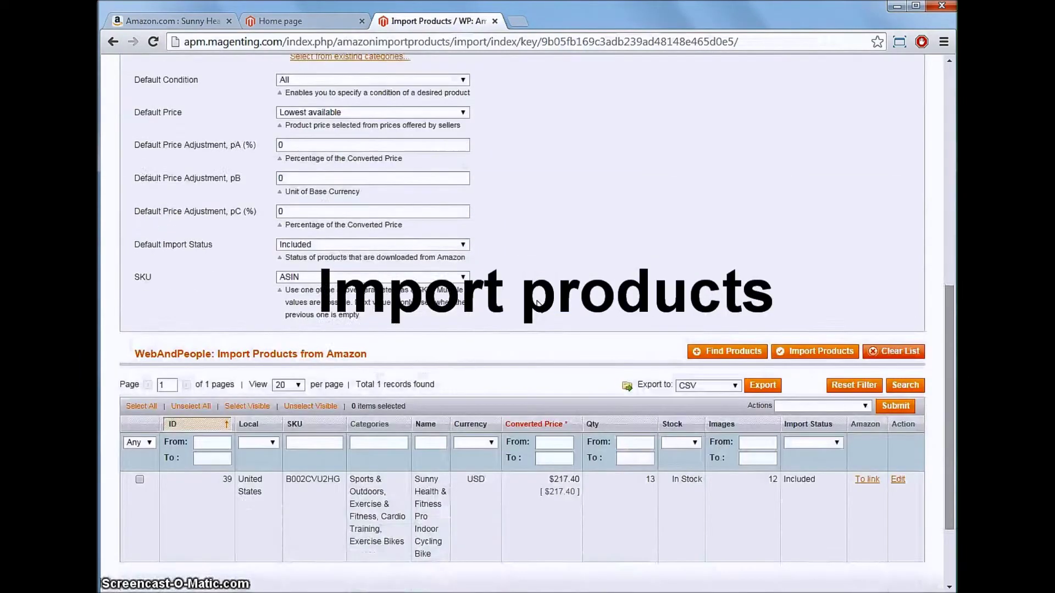
scroll(537, 302, down, 2)
click(829, 247)
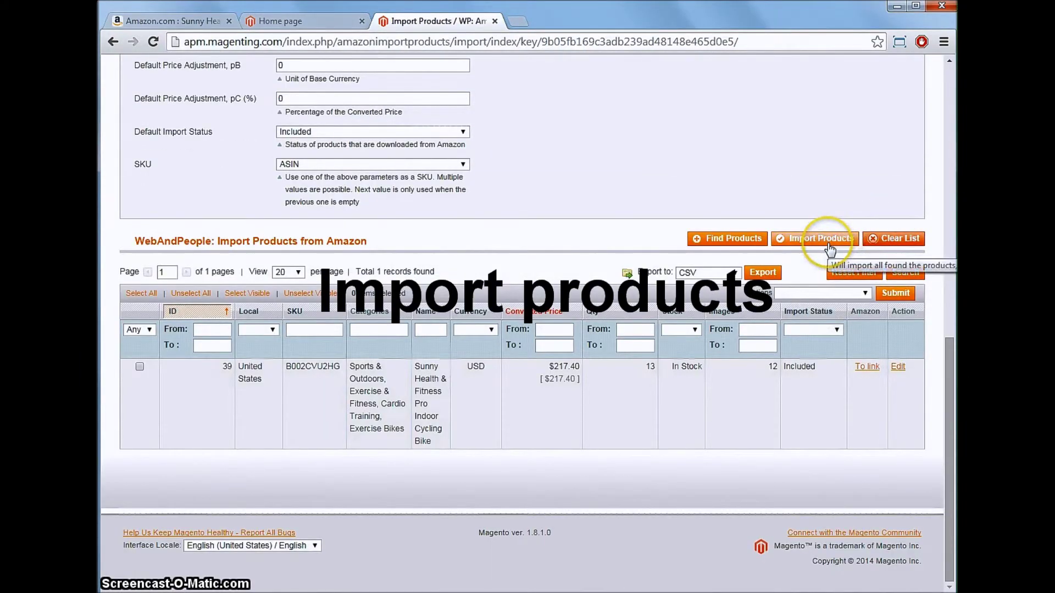
click(829, 246)
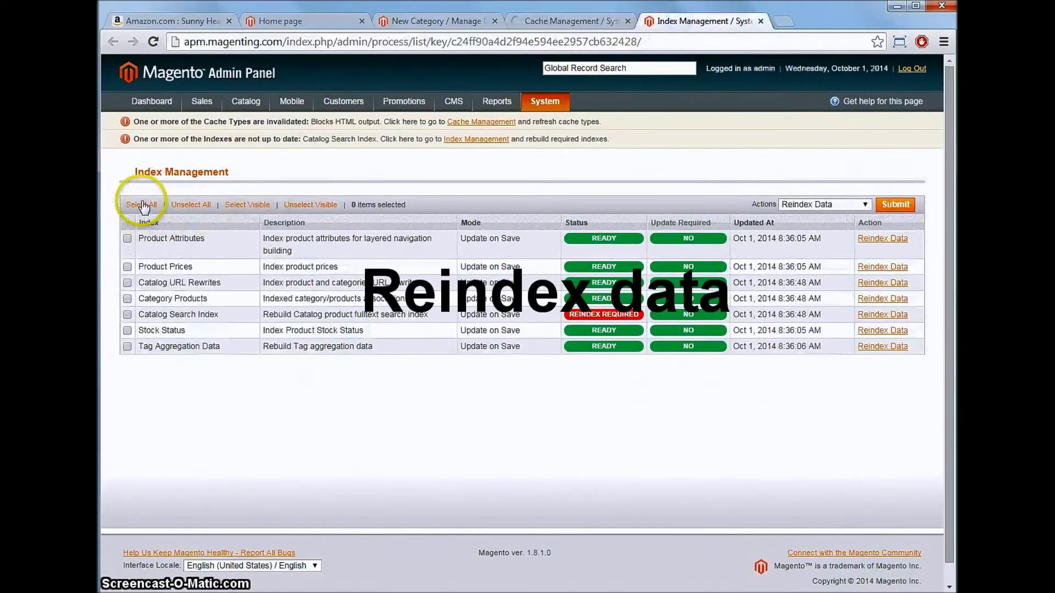
click(141, 205)
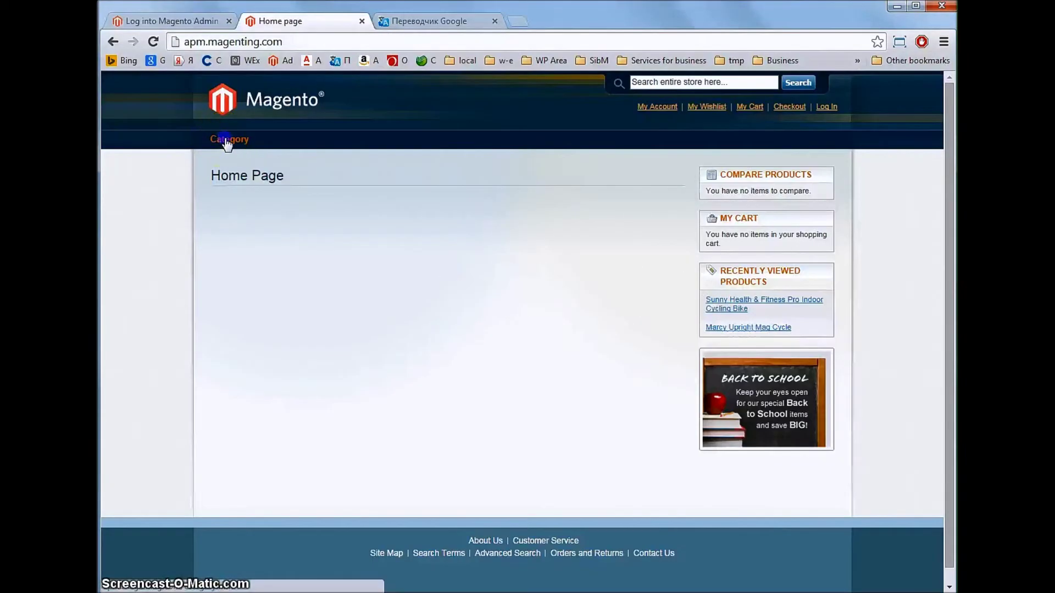
Step: Open the Sunny Health & Fitness Pro Indoor Cycling Bike from the storefront category and examine its additional information, especially the size
click(229, 141)
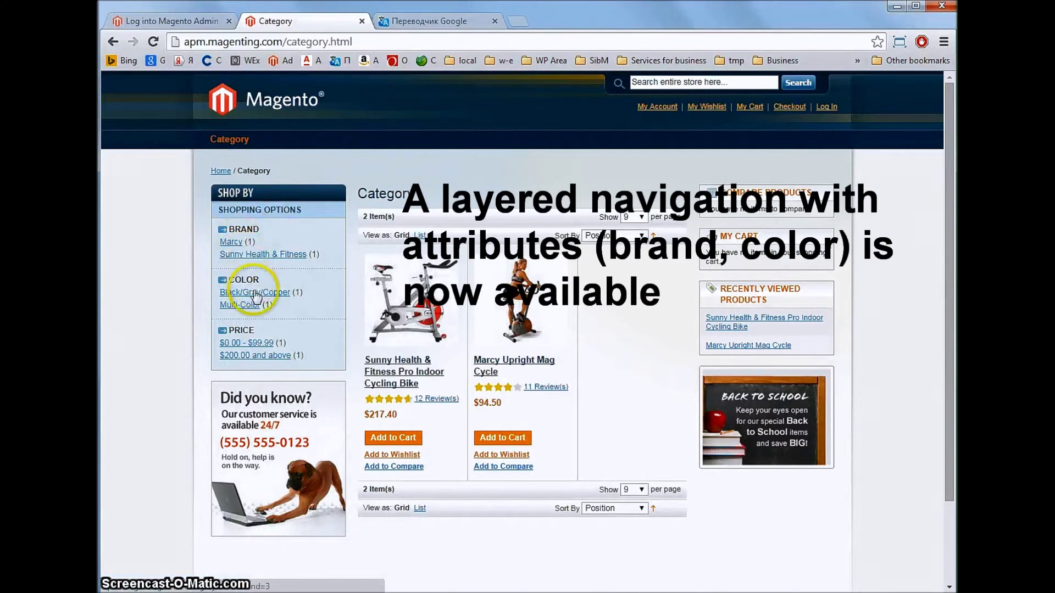
click(389, 360)
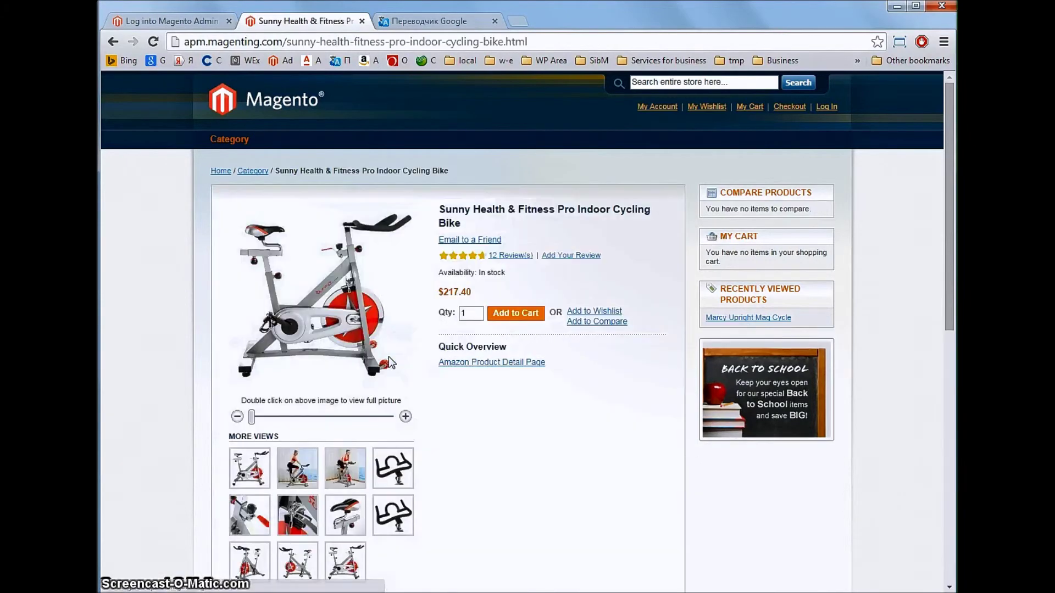
scroll(539, 409, down, 6)
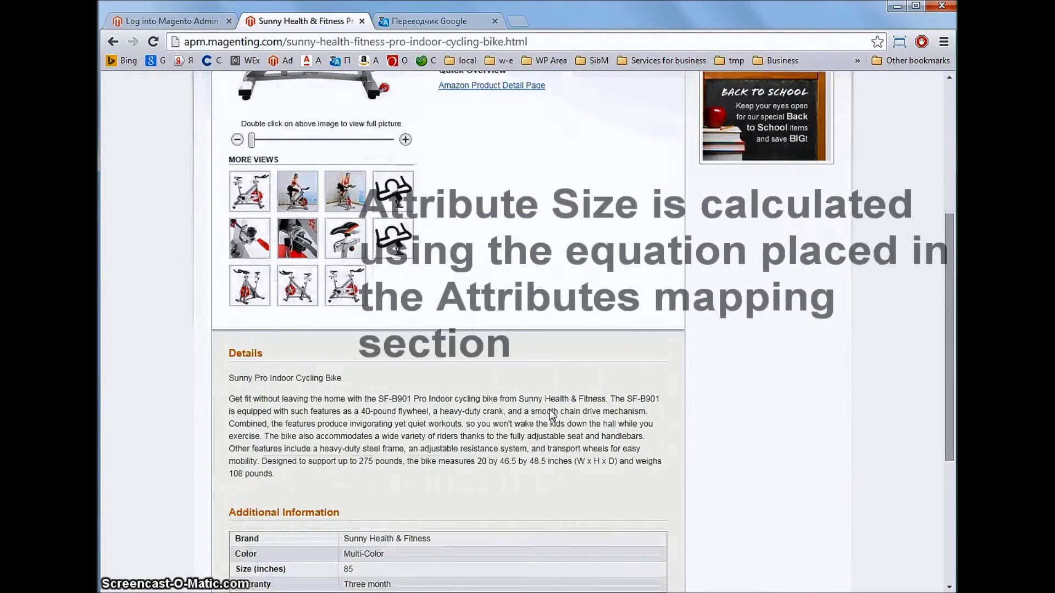
scroll(550, 409, down, 1)
drag(234, 431, 414, 437)
click(425, 434)
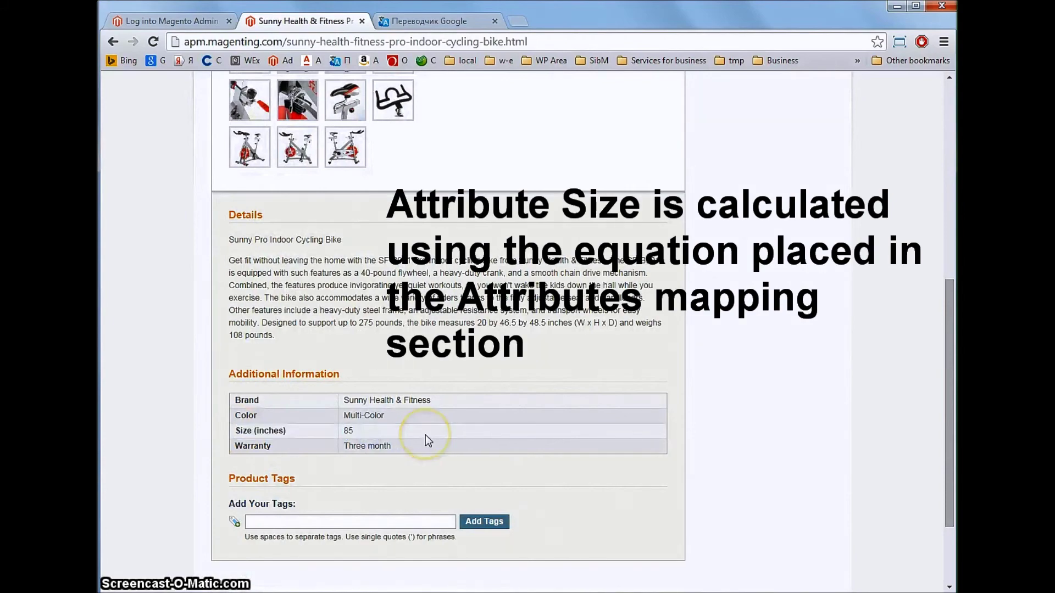
click(432, 530)
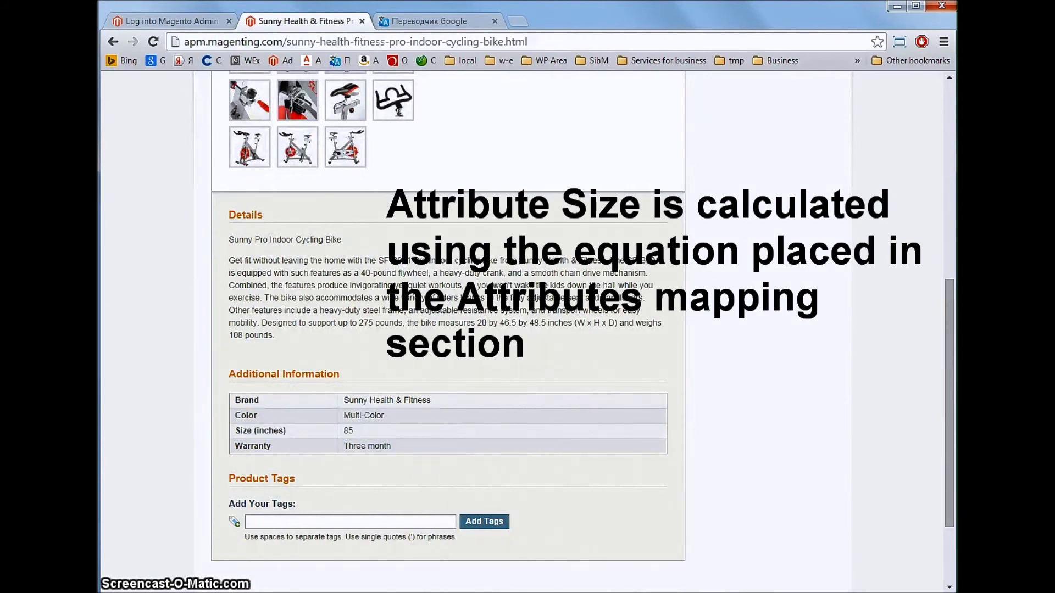